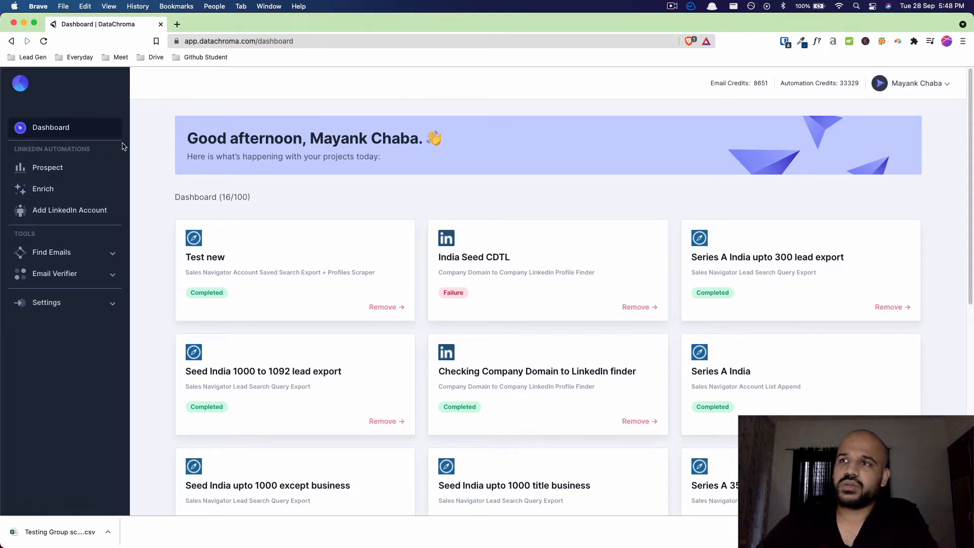
# - Open the configuration form of the LinkedIn Group Members Profile Scraper from the Prospect modules
pyautogui.click(51, 169)
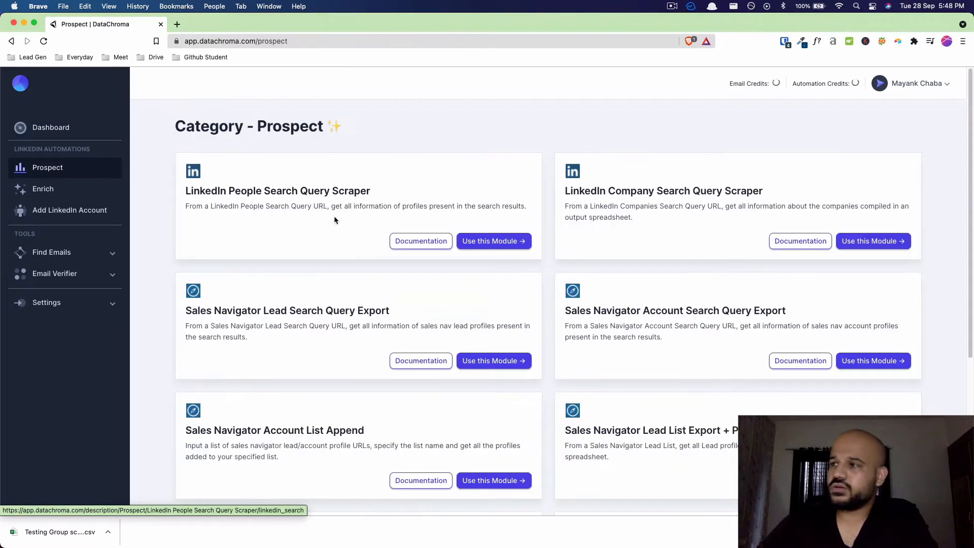
pyautogui.scroll(-5, 334, 219)
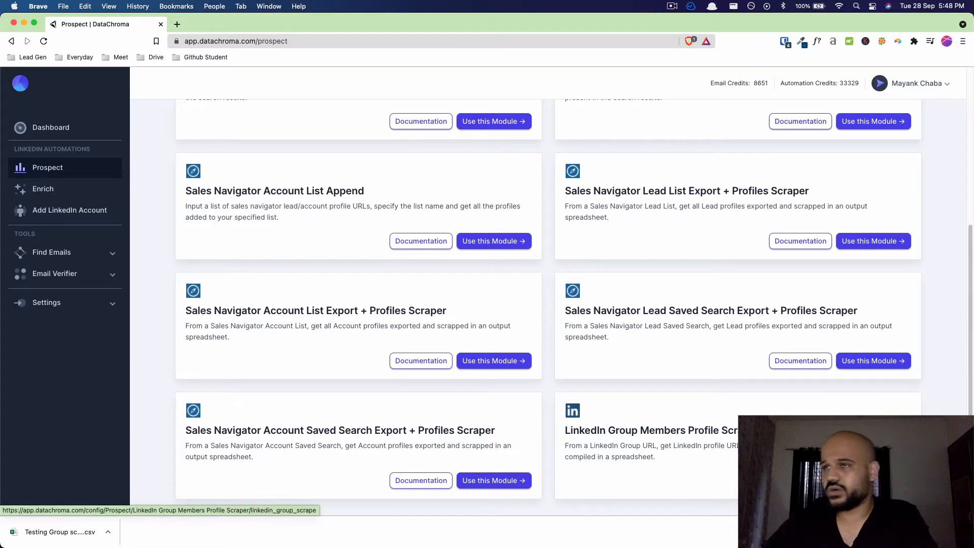
pyautogui.click(873, 481)
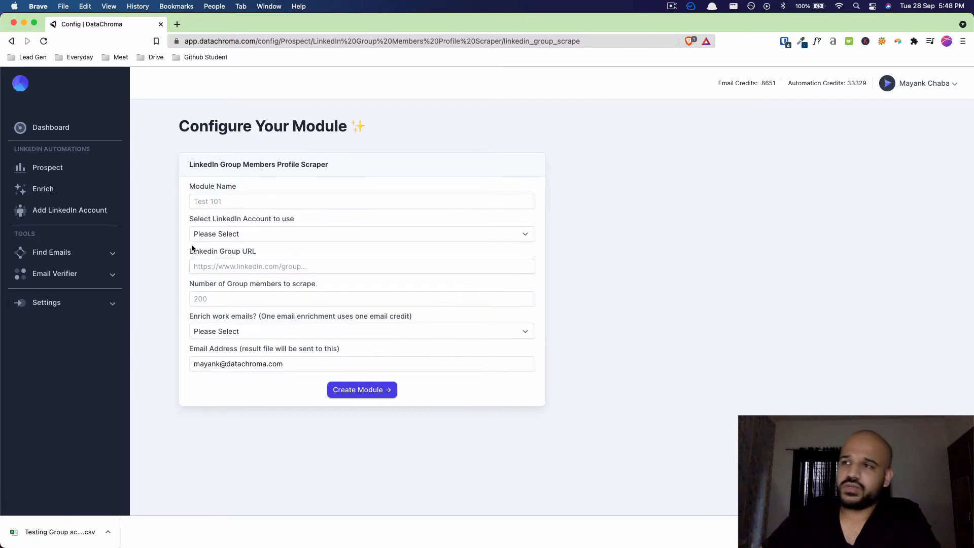
pyautogui.click(222, 201)
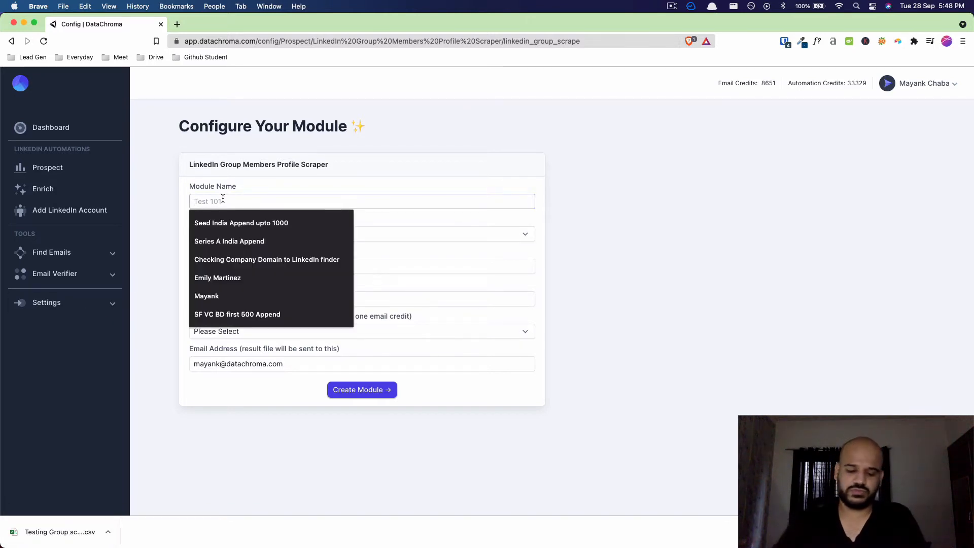
# - Open linkedin.com in a new browser tab and bring up the list of joined groups, closing the leftover feed tab
pyautogui.press('super+t')
pyautogui.write('linkedin.com')
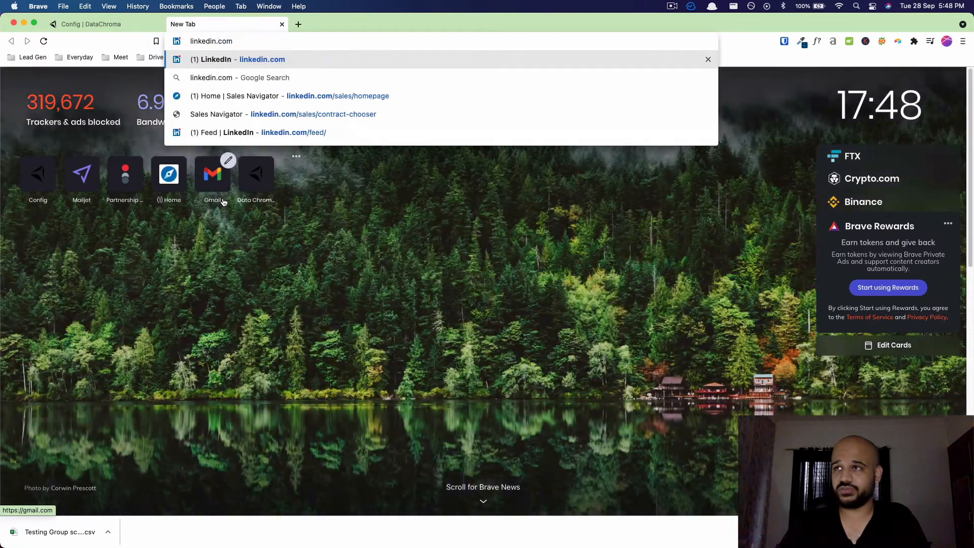
pyautogui.press('Return')
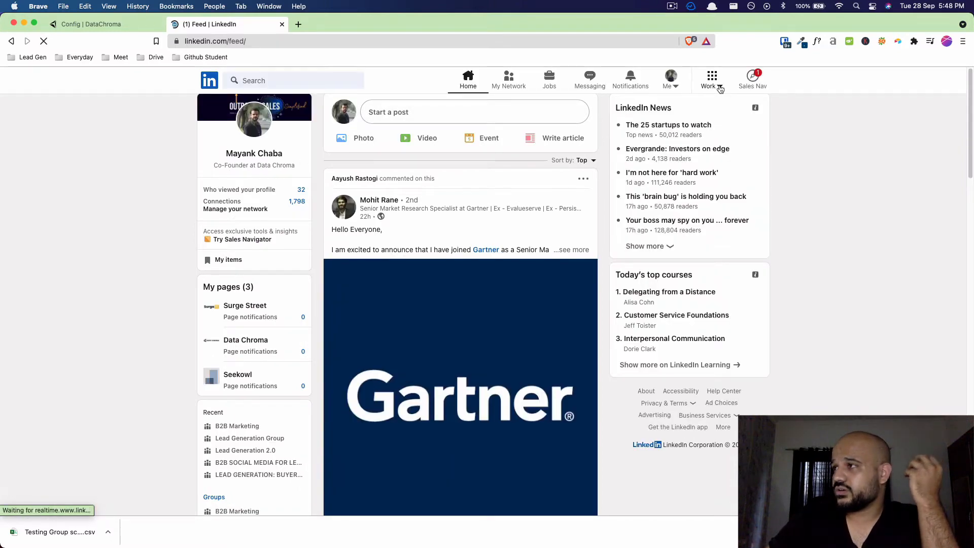
pyautogui.click(712, 81)
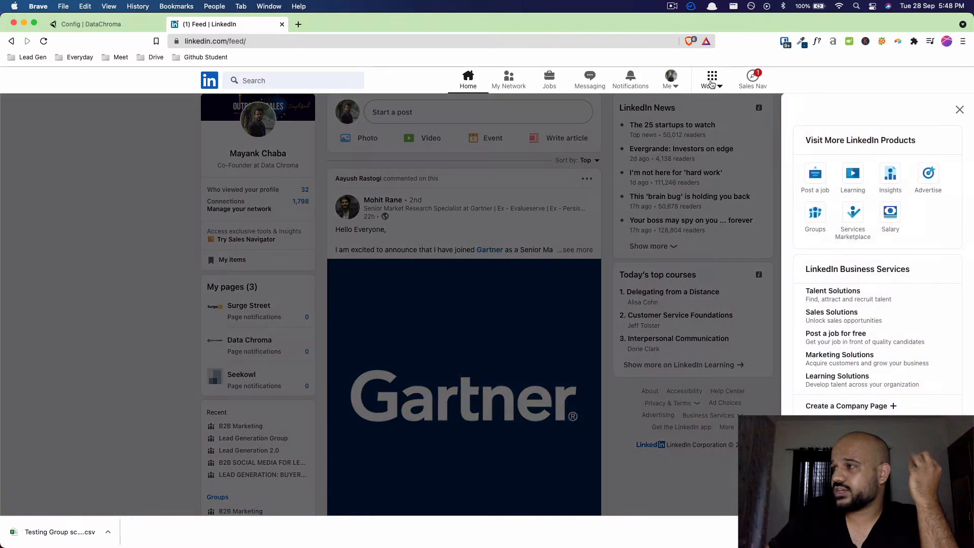
pyautogui.click(815, 210)
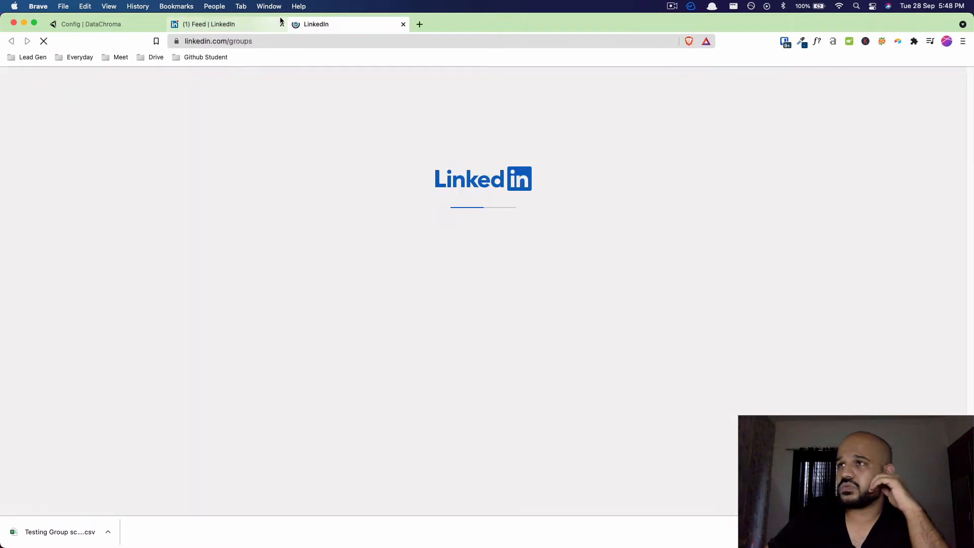
pyautogui.click(281, 24)
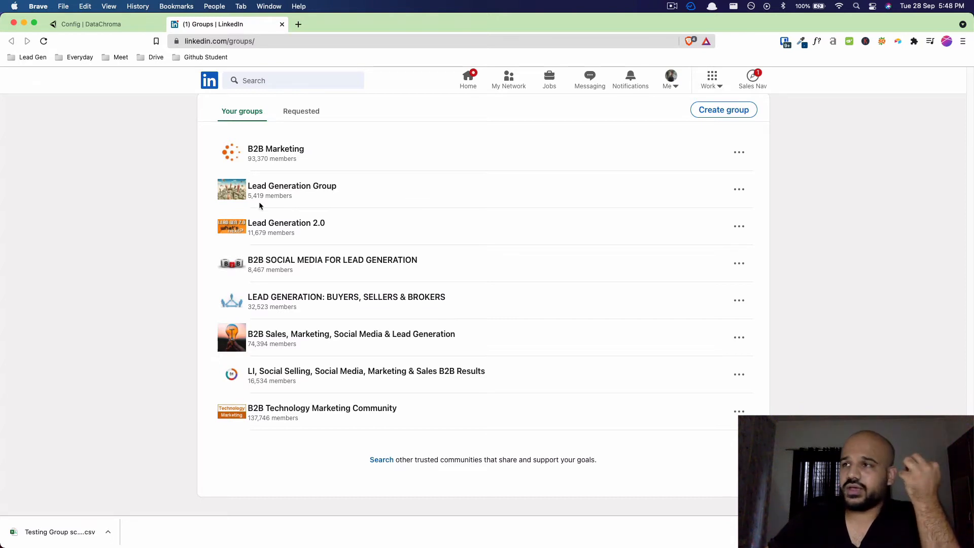
# - Open the B2B Marketing group and copy its page URL
pyautogui.click(284, 149)
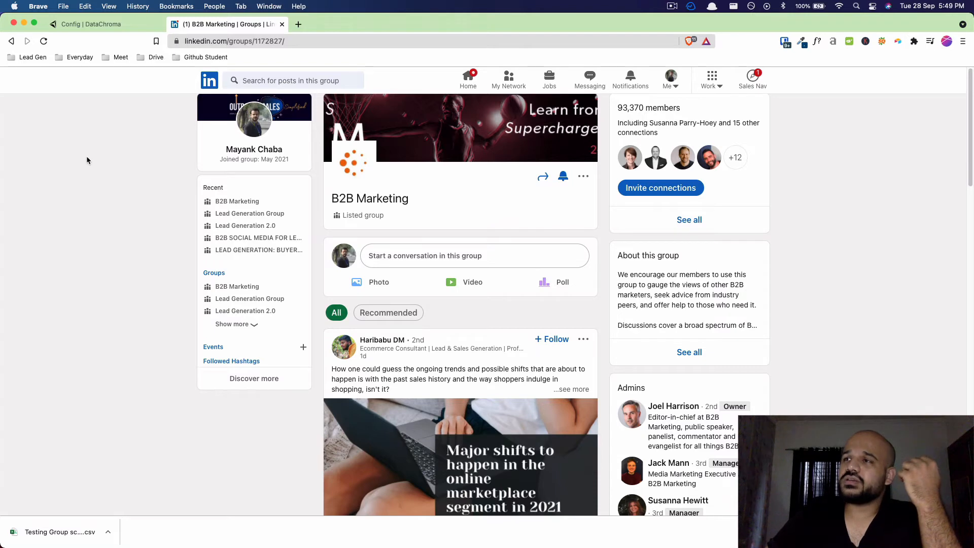
pyautogui.rightClick(311, 45)
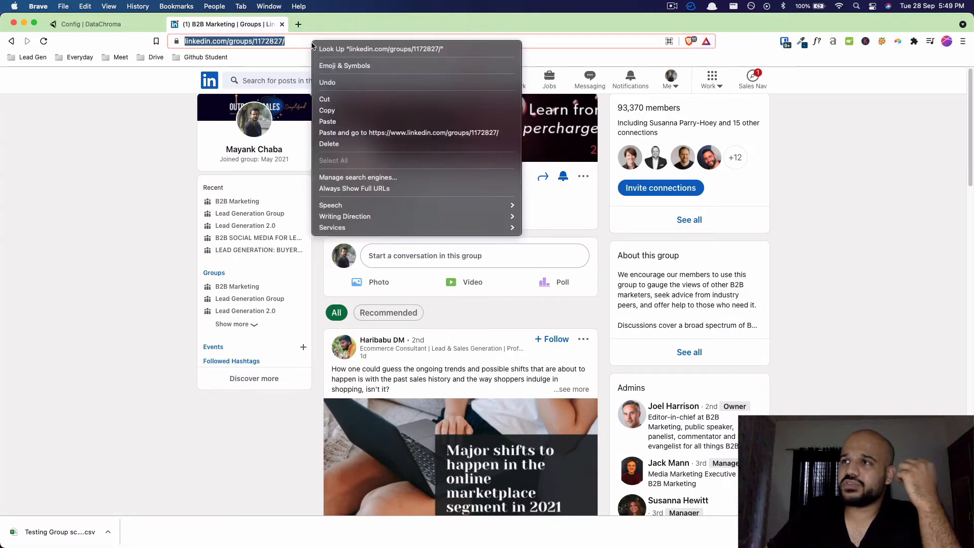
pyautogui.click(335, 110)
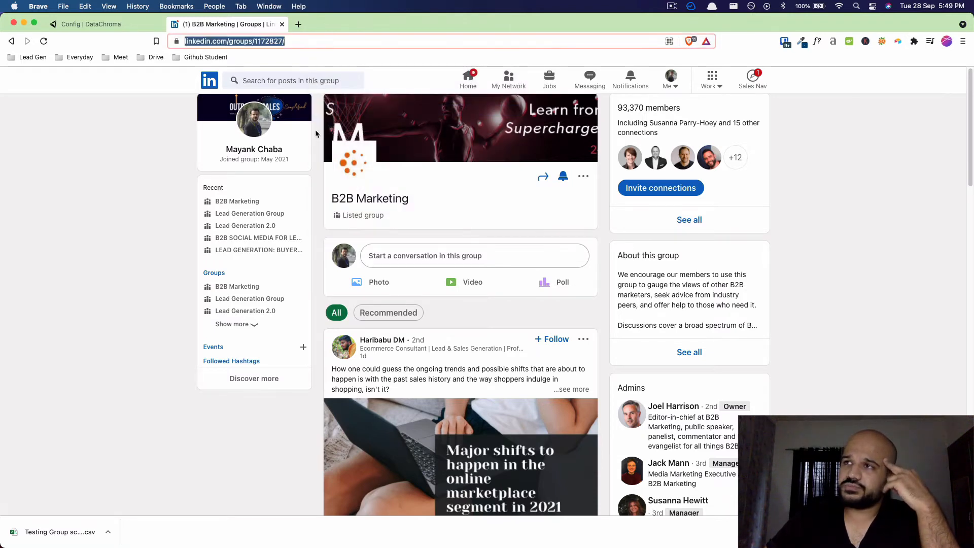
# - Return to the DataChroma module form and paste the copied address as the LinkedIn Group URL
pyautogui.click(82, 26)
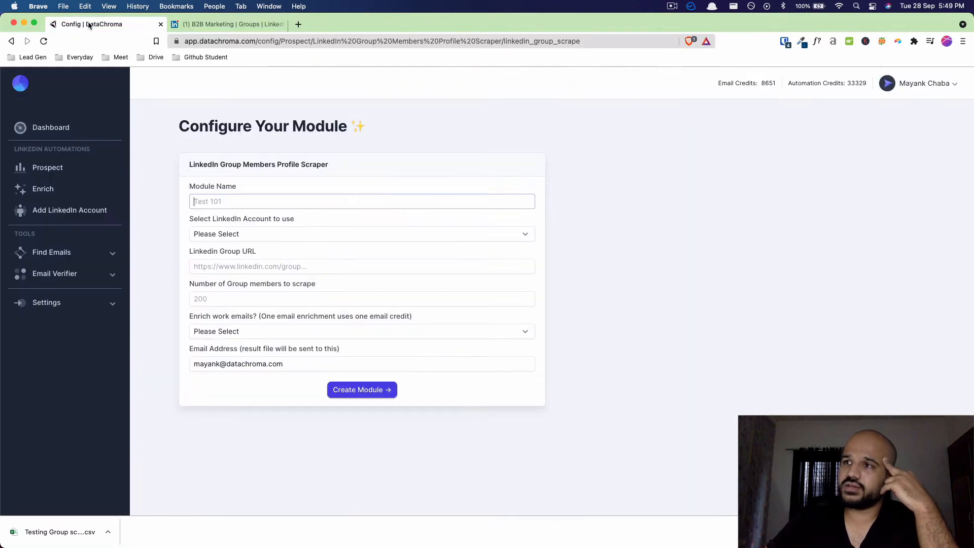
pyautogui.click(228, 267)
pyautogui.press('super+v')
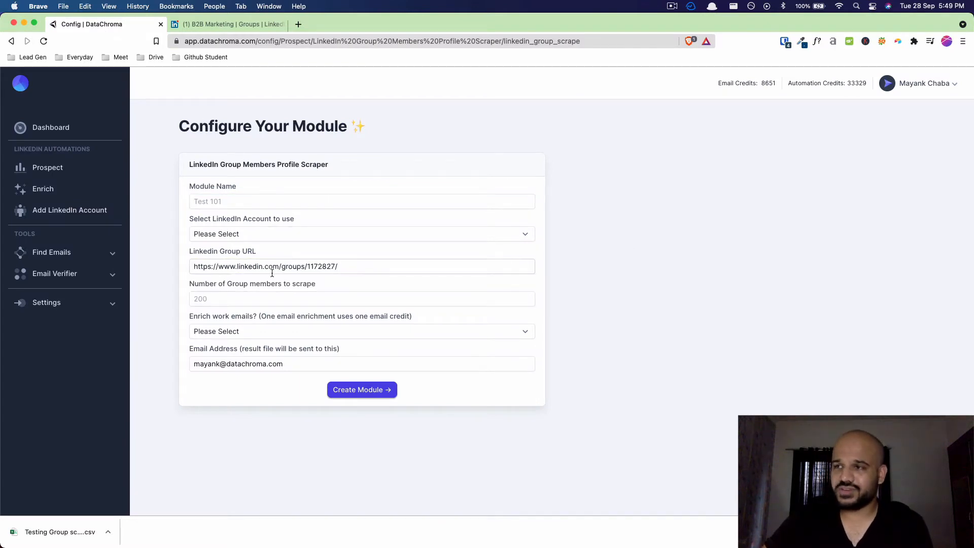
# - Name the module "B2B Marketing Members" and choose the connected LinkedIn account for it to use
pyautogui.click(233, 200)
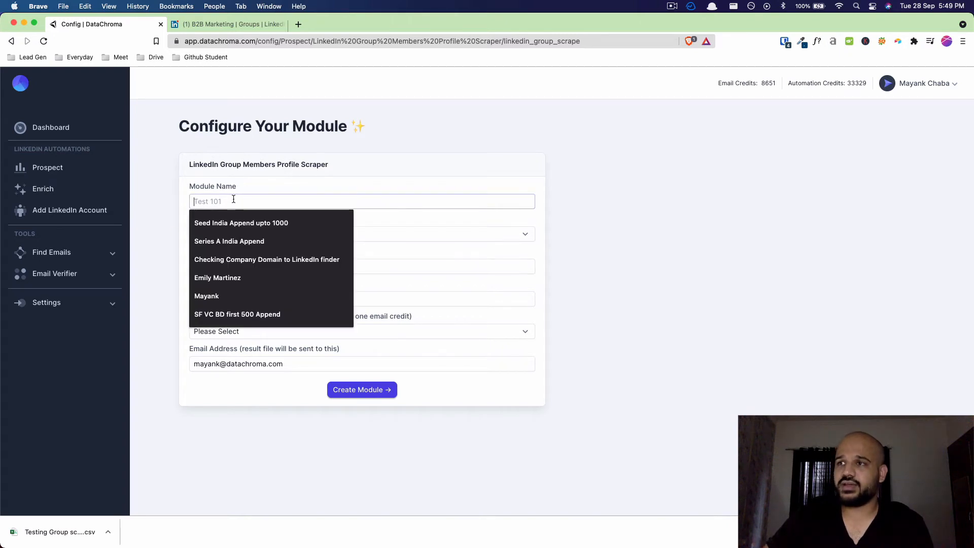
pyautogui.write('B2B')
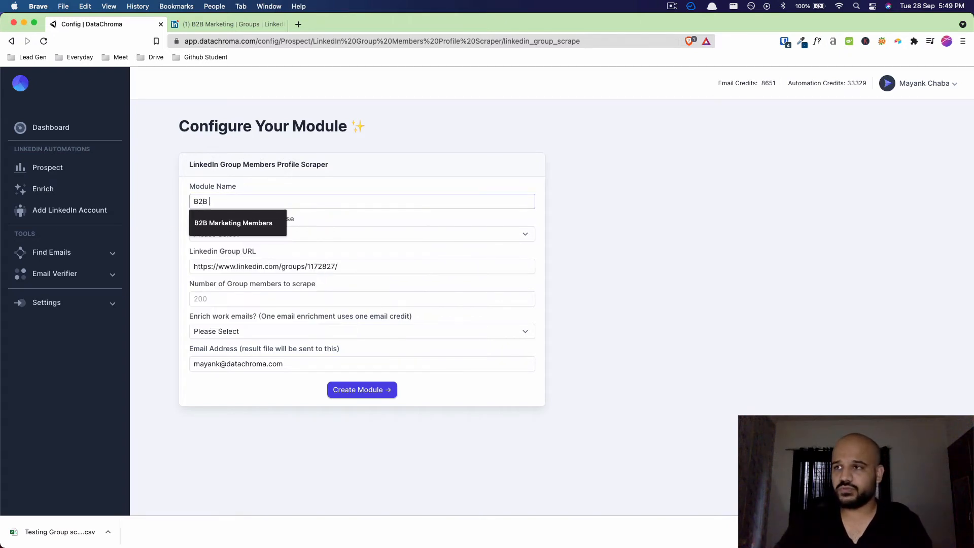
pyautogui.press('Down')
pyautogui.press('Return')
pyautogui.hotkey('ctrl', 'Tab')
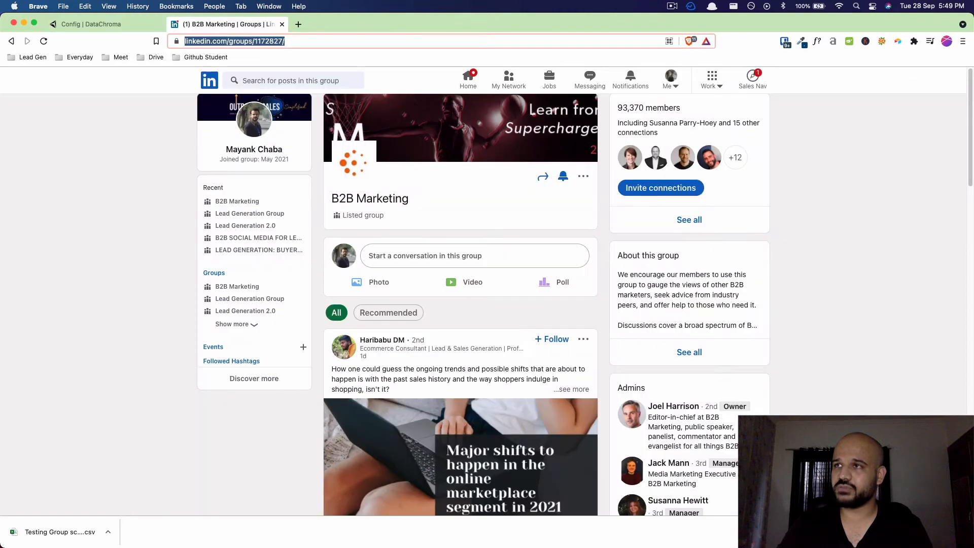
pyautogui.hotkey('ctrl', 'Tab')
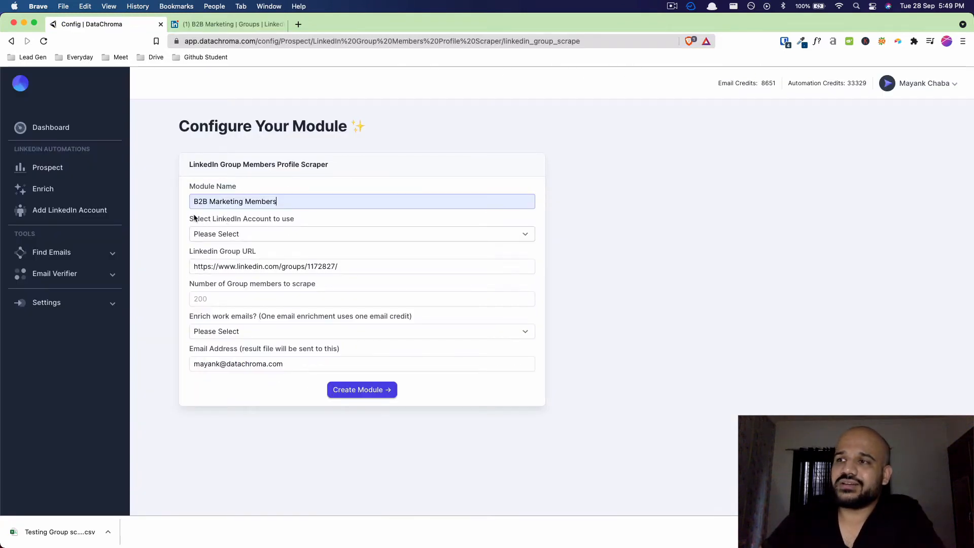
pyautogui.click(257, 233)
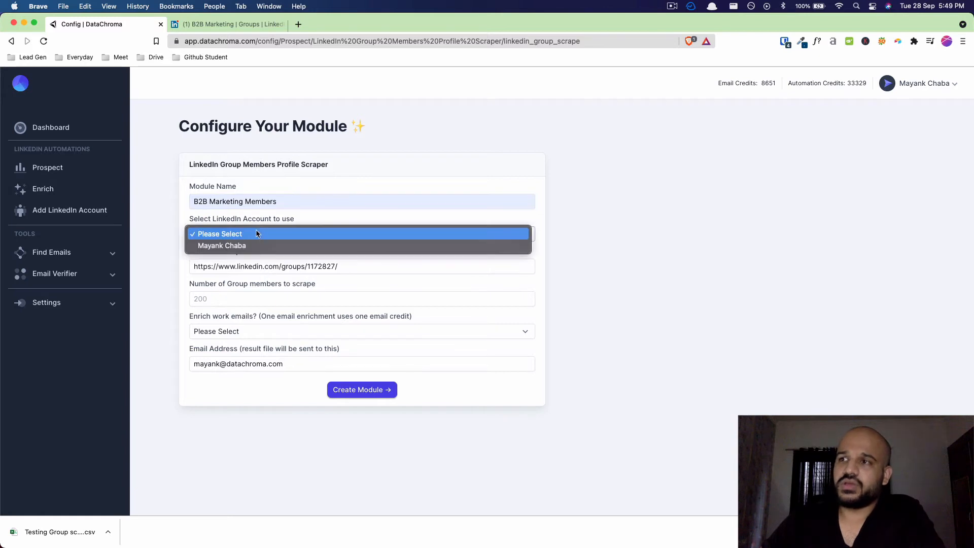
pyautogui.click(256, 246)
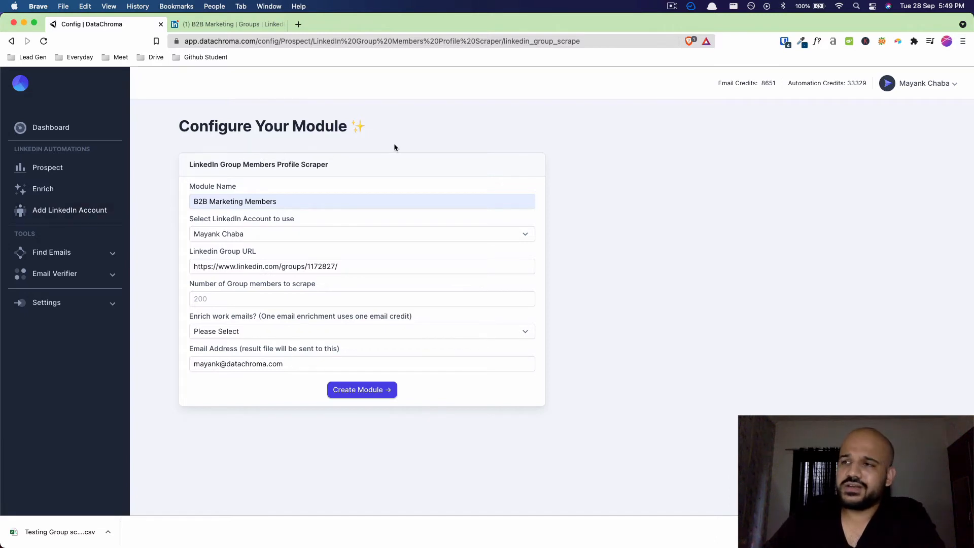
# - Set the number of group members to scrape to 5
pyautogui.click(241, 296)
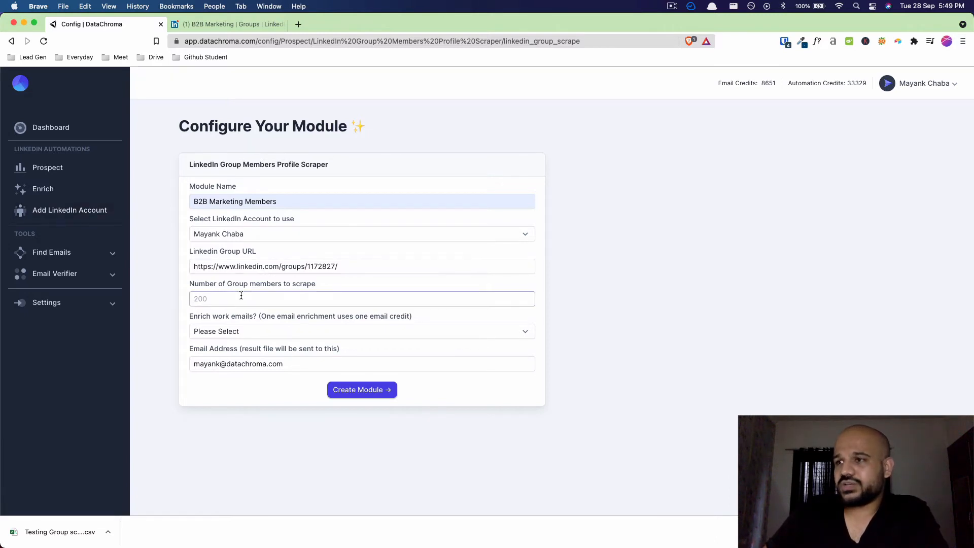
pyautogui.moveTo(199, 283); pyautogui.dragTo(292, 283)
pyautogui.click(305, 282)
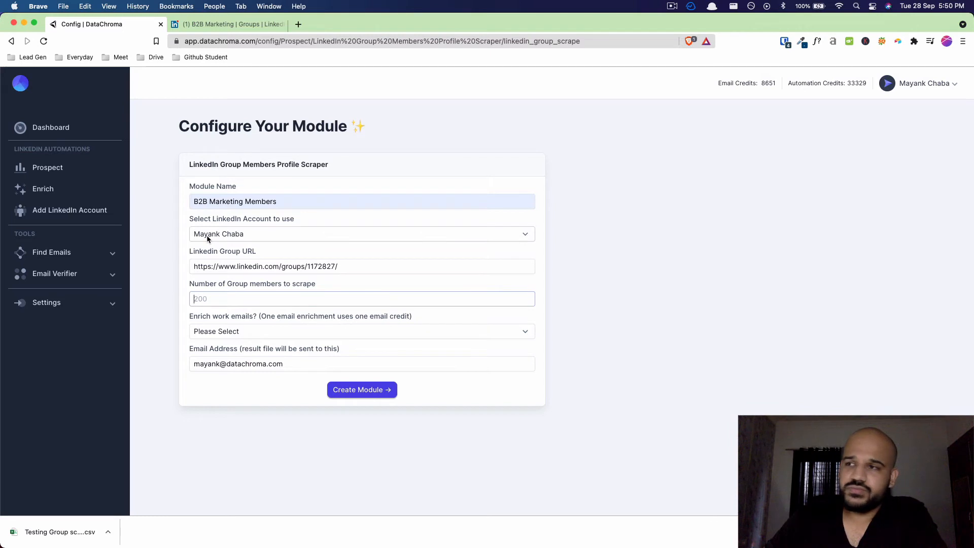
pyautogui.click(217, 300)
pyautogui.write('5')
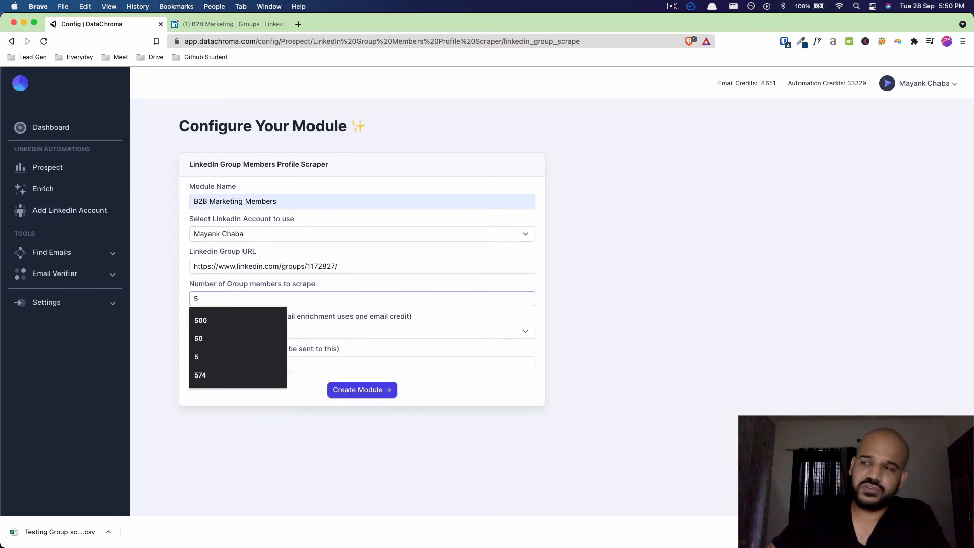
pyautogui.click(712, 277)
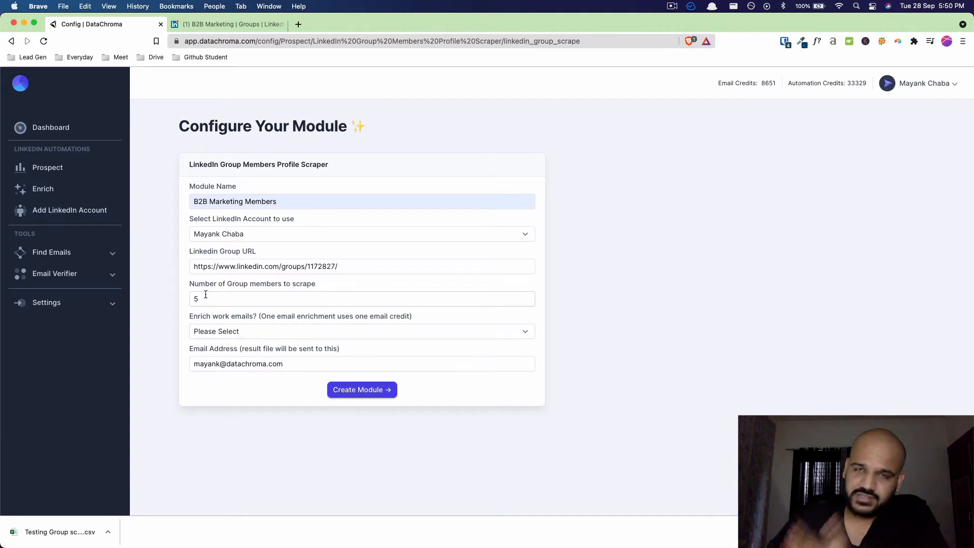
# - Set the work email enrichment option to Yes
pyautogui.click(203, 338)
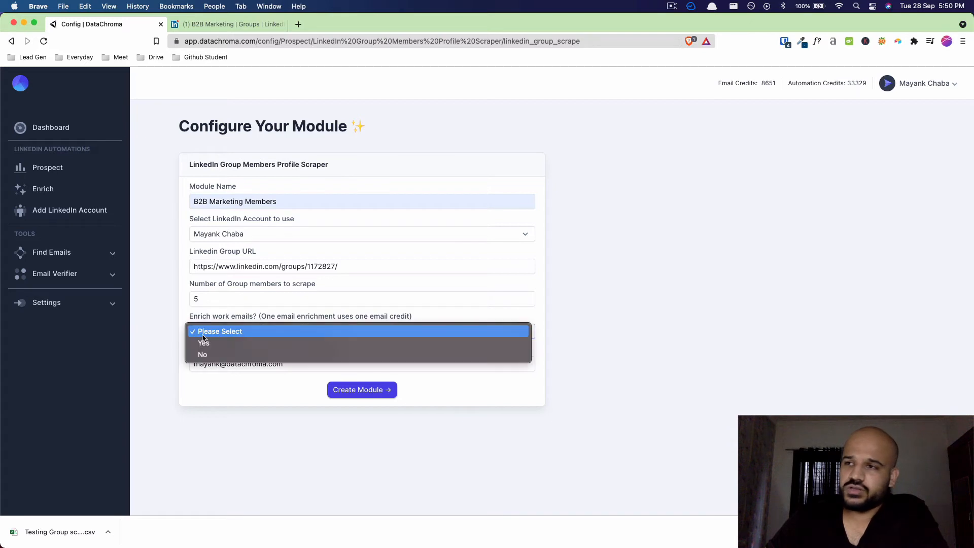
pyautogui.click(164, 335)
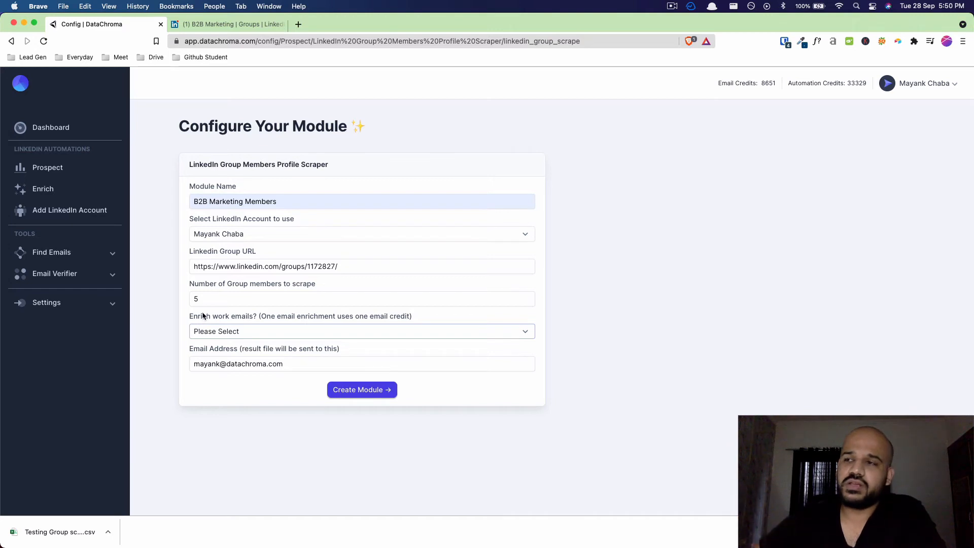
pyautogui.click(205, 331)
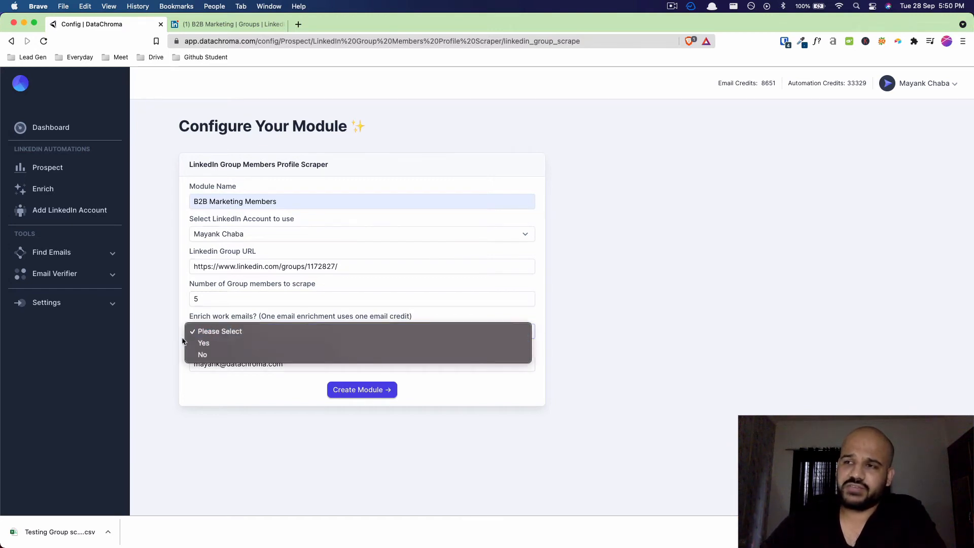
pyautogui.click(235, 343)
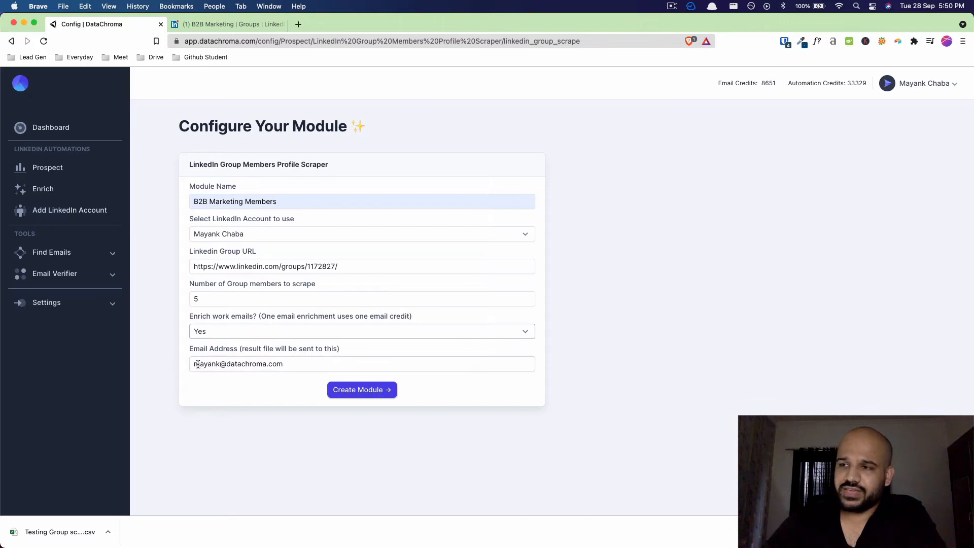
# - Check the email address that the result file will be sent to
pyautogui.moveTo(198, 365); pyautogui.dragTo(280, 365)
pyautogui.click(283, 365)
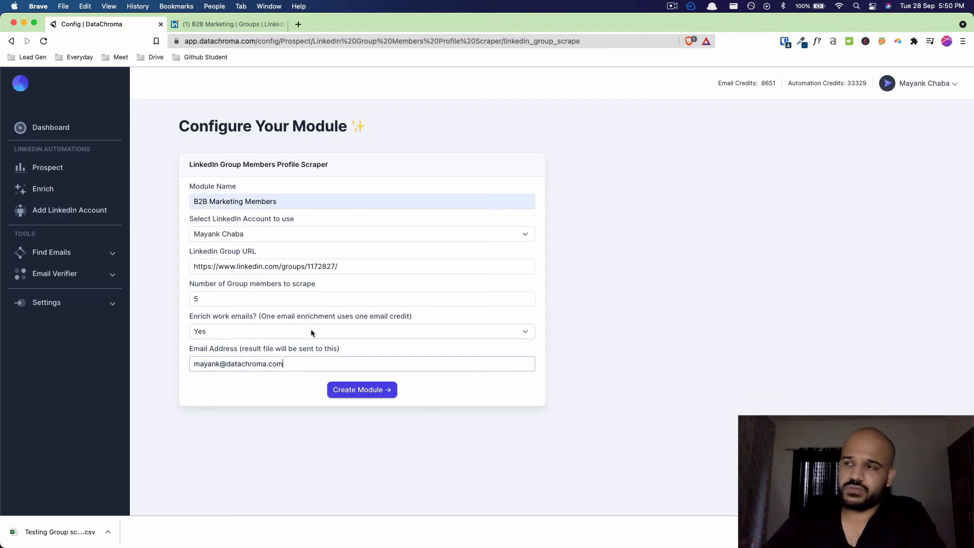
pyautogui.click(583, 249)
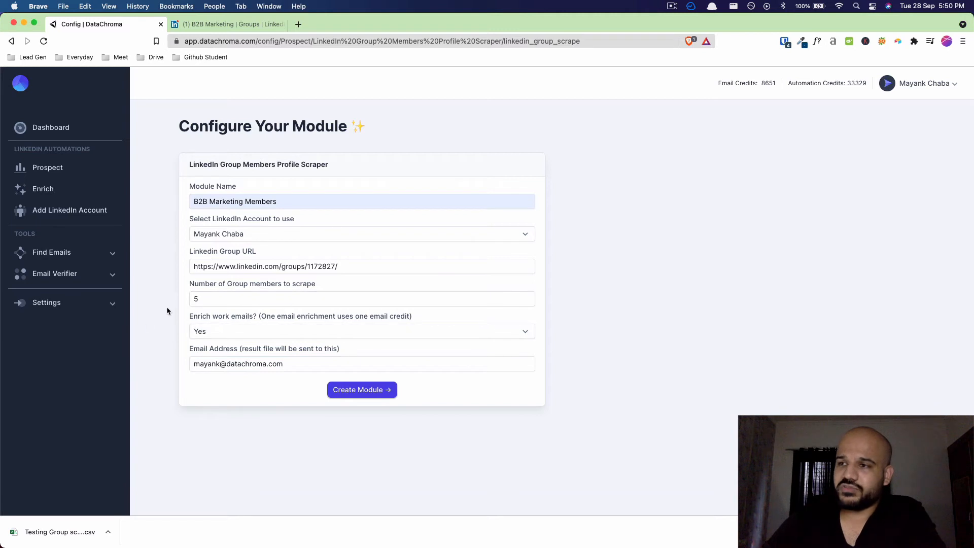
pyautogui.moveTo(300, 365); pyautogui.dragTo(218, 365)
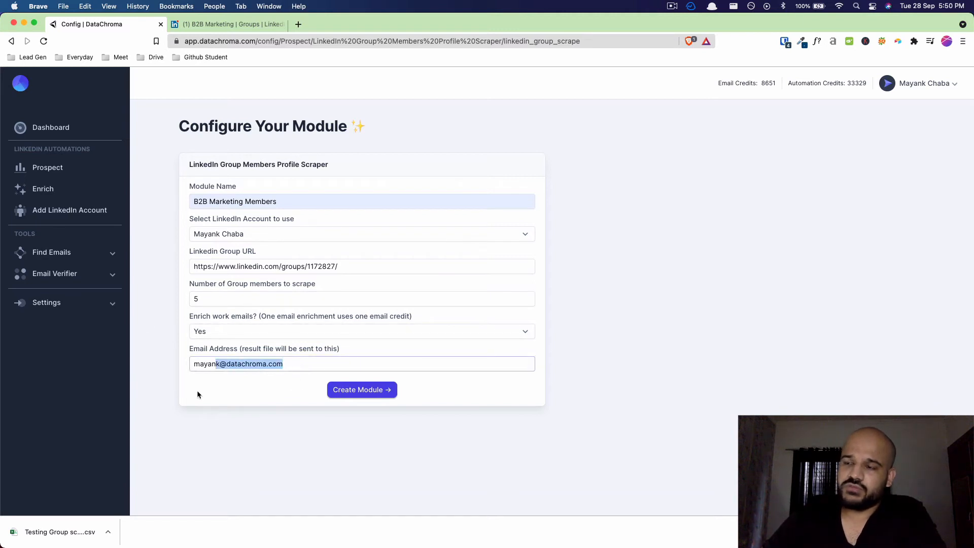
pyautogui.click(197, 391)
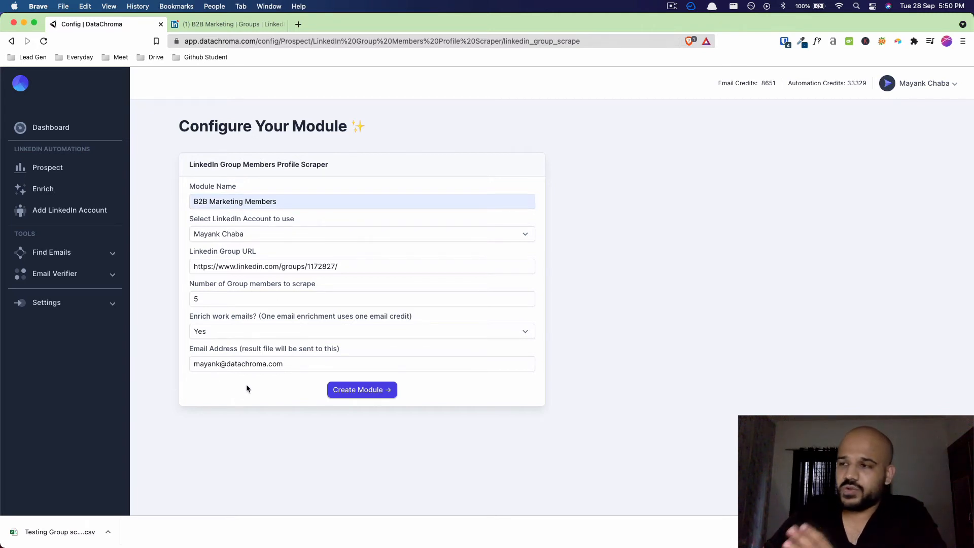
# - Create the configured module, run the group member scrape and check its logs and results
pyautogui.click(342, 395)
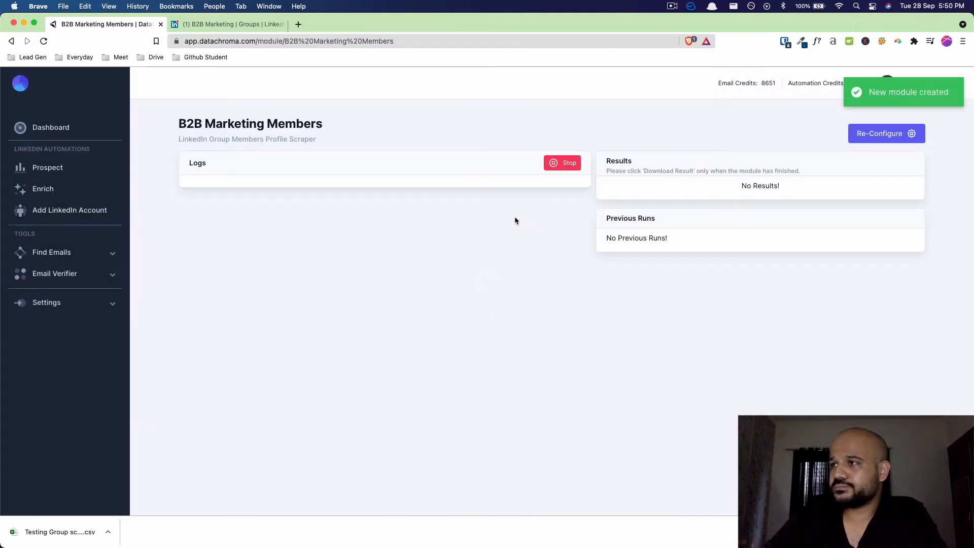
pyautogui.click(558, 171)
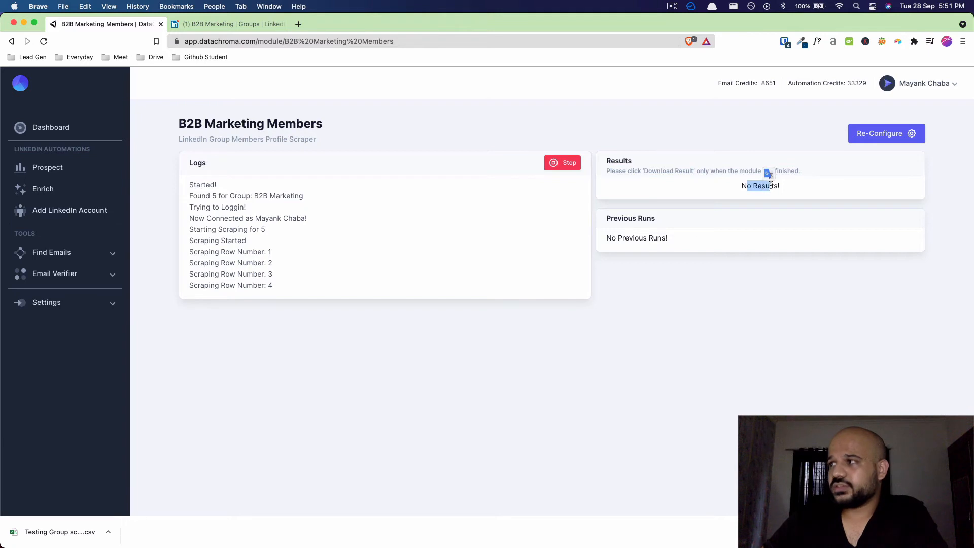
pyautogui.moveTo(781, 187); pyautogui.dragTo(738, 187)
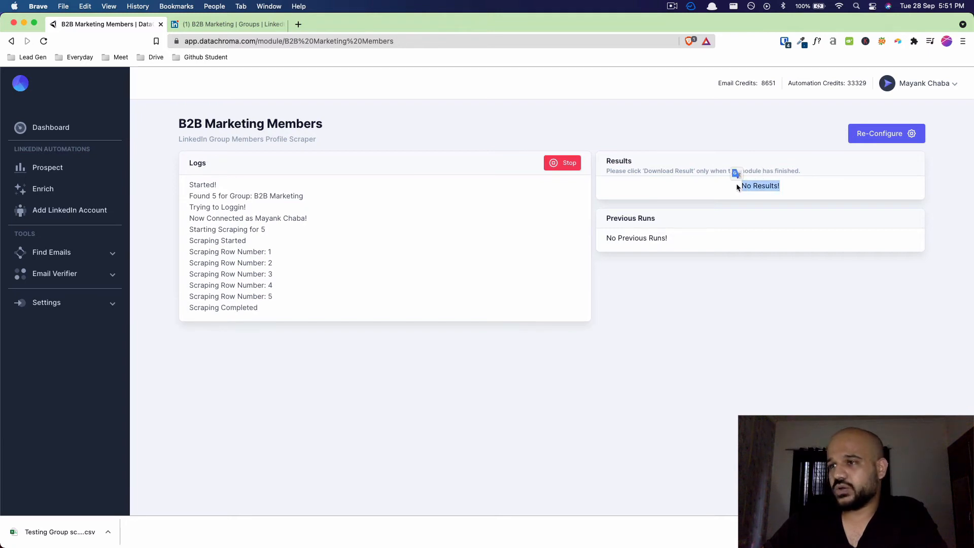
# - Download the finished scrape result and save it as B2B Marketing Members in the Downloads folder
pyautogui.click(716, 188)
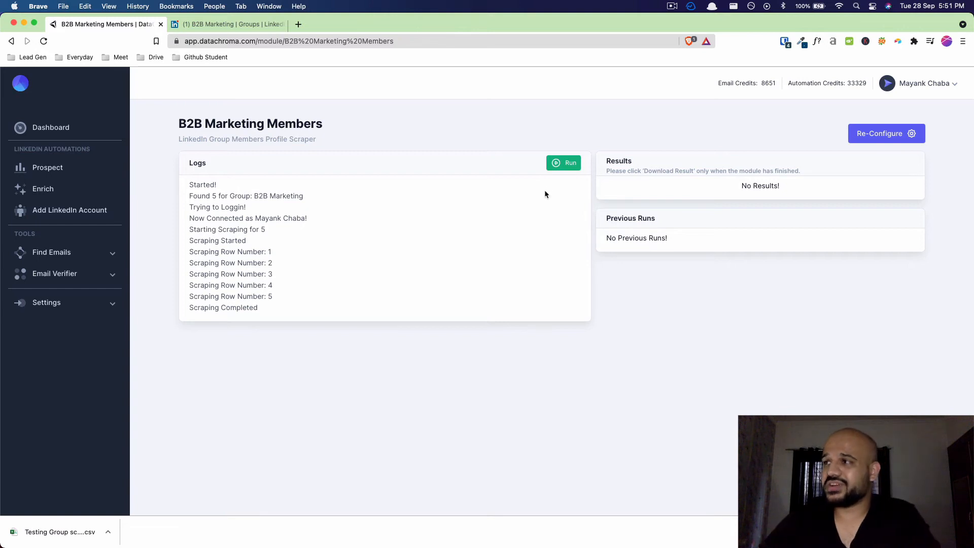
pyautogui.click(558, 170)
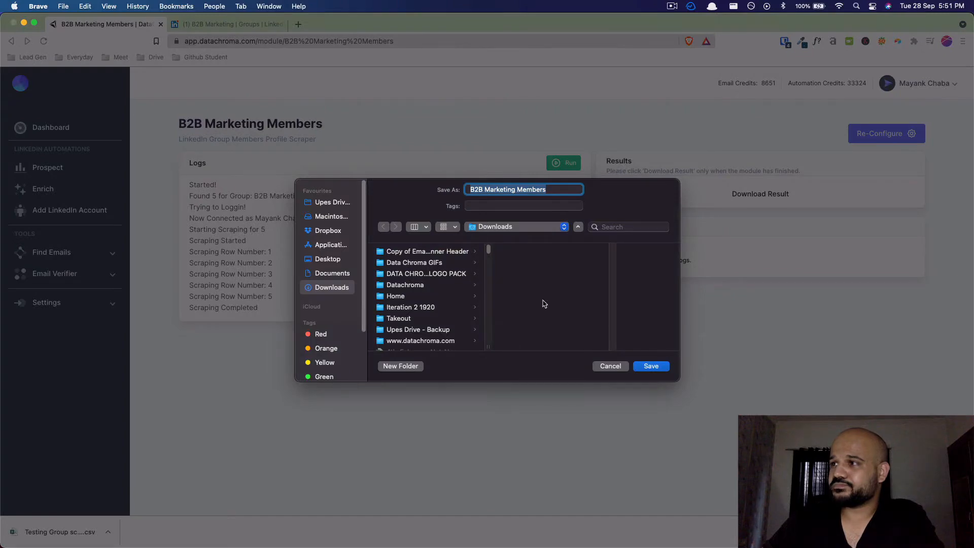
pyautogui.click(648, 366)
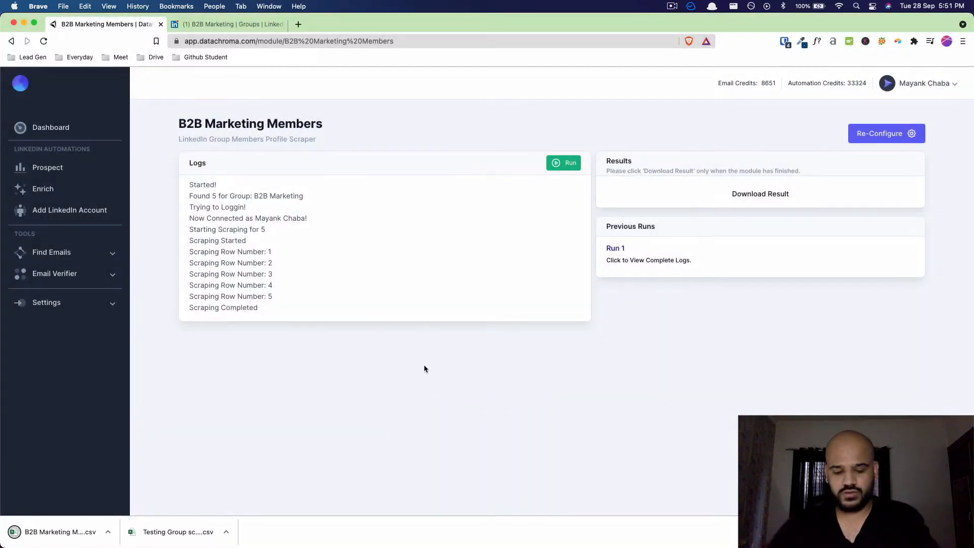
pyautogui.press('super+t')
pyautogui.write('sheet/')
pyautogui.press('Return')
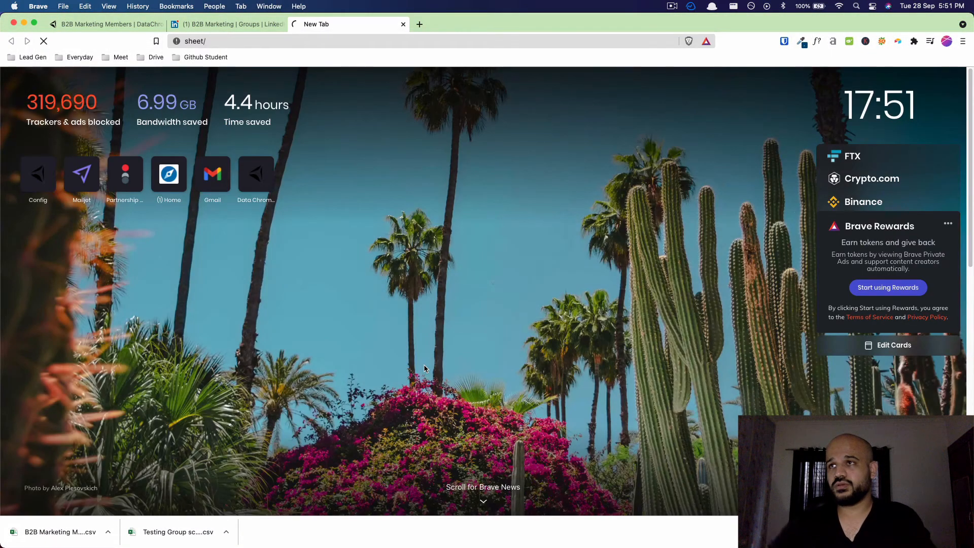
pyautogui.press('super+w')
# - Create a blank Google Sheets spreadsheet in a new browser tab
pyautogui.press('super+t')
pyautogui.write('she')
pyautogui.press('Return')
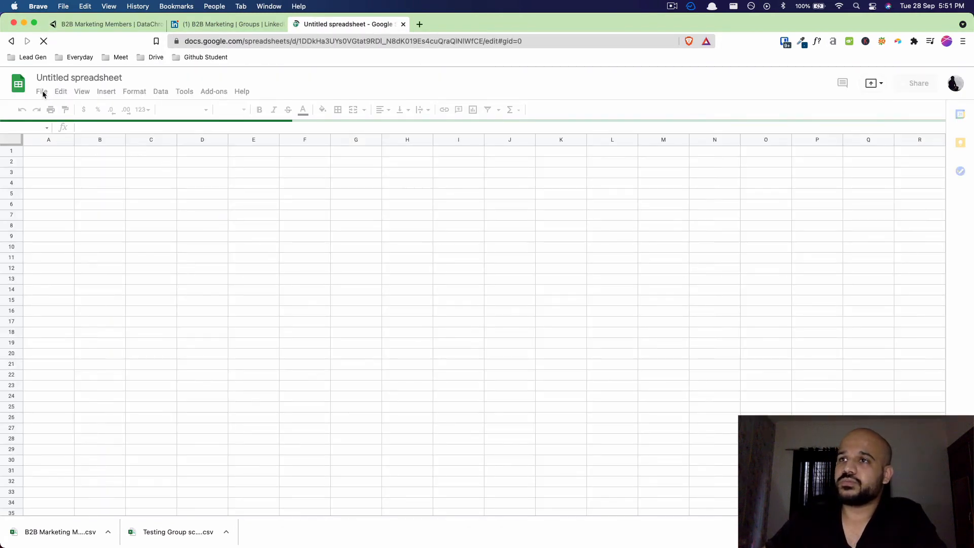
# - Import B2B Marketing Members.csv from the downloads into the blank spreadsheet, appending it to the current sheet
pyautogui.click(41, 92)
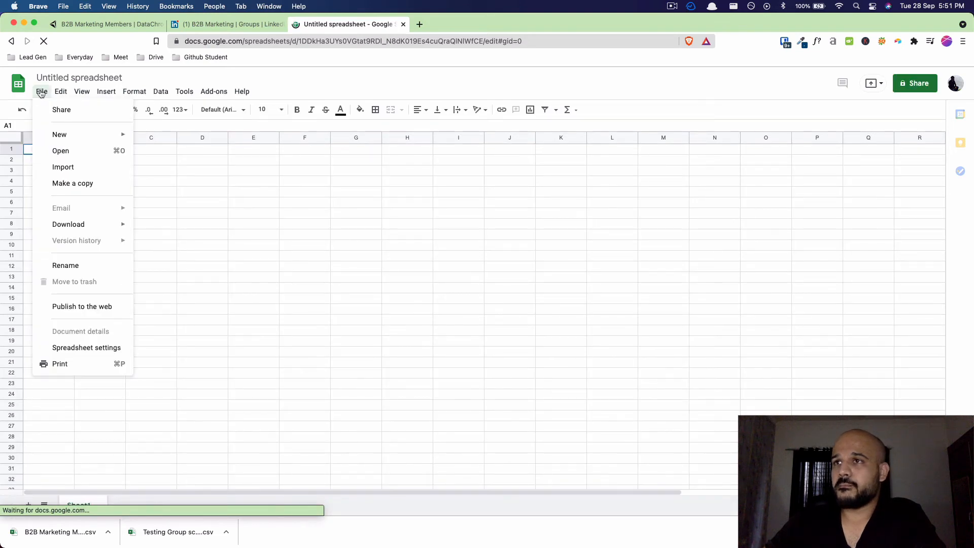
pyautogui.click(94, 167)
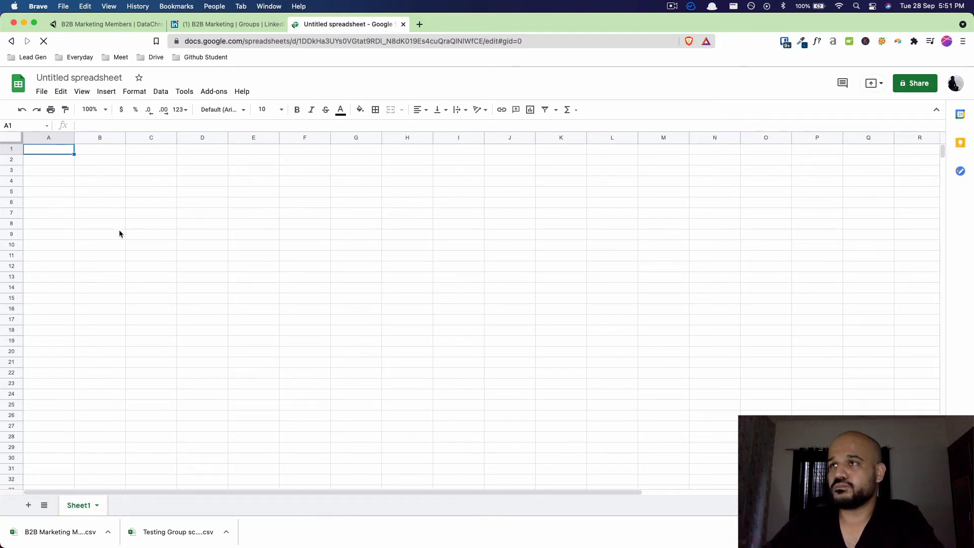
pyautogui.click(140, 191)
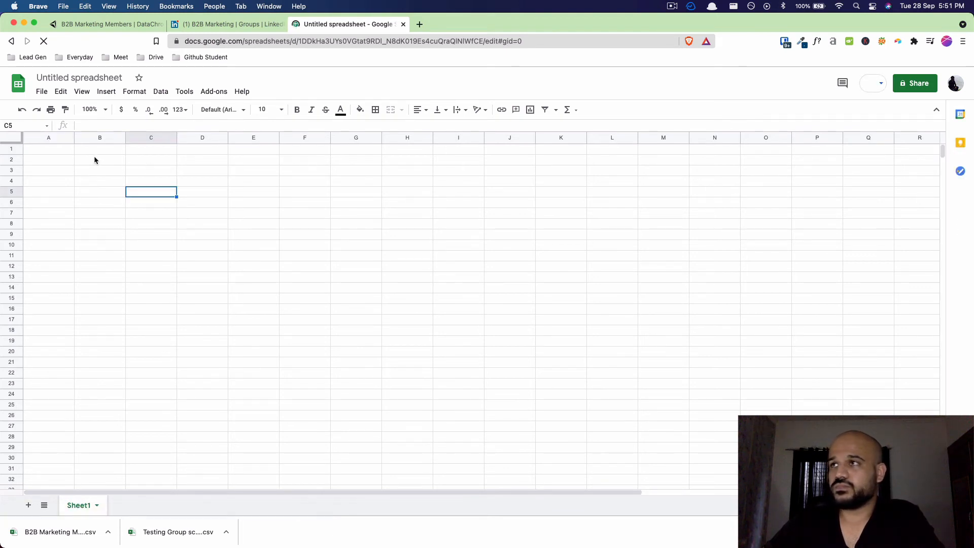
pyautogui.press('super+o')
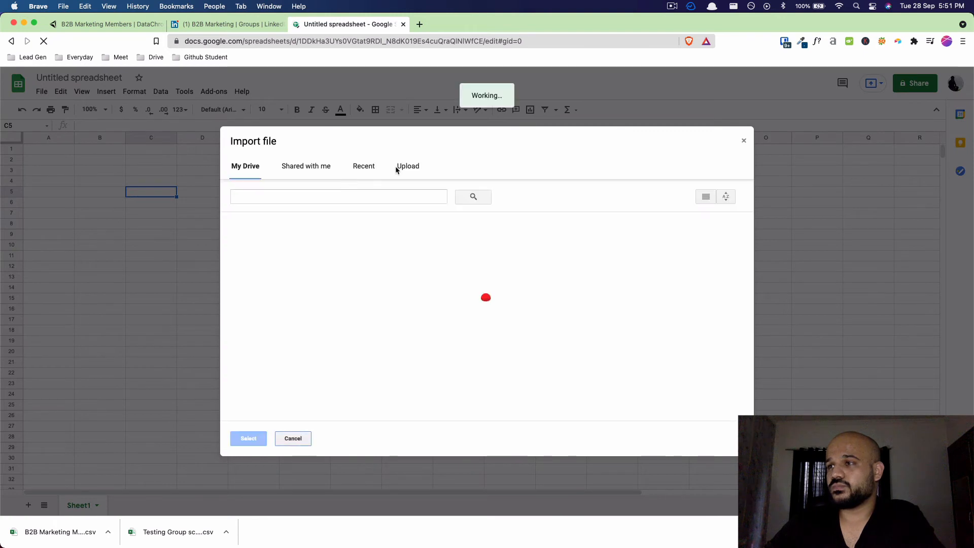
pyautogui.click(401, 166)
pyautogui.moveTo(40, 537); pyautogui.dragTo(447, 291)
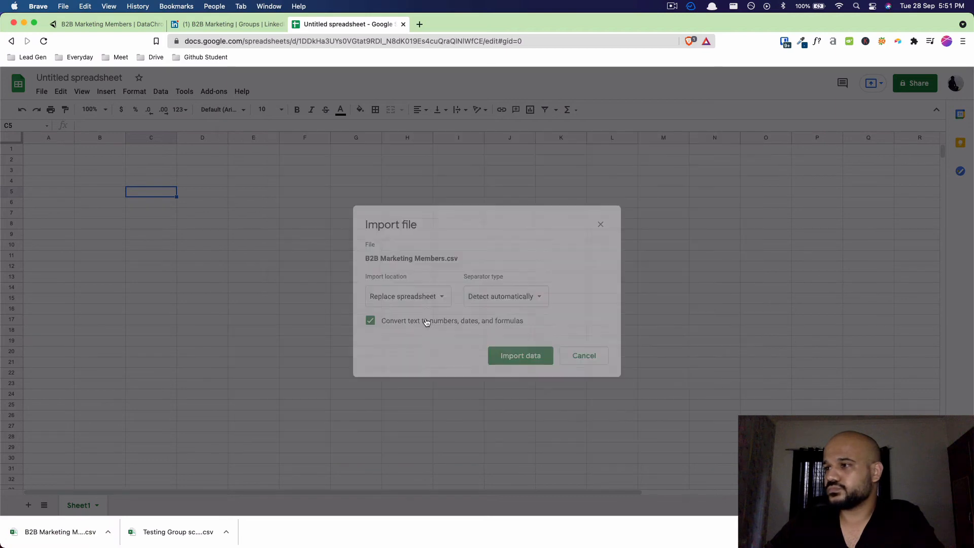
pyautogui.click(431, 300)
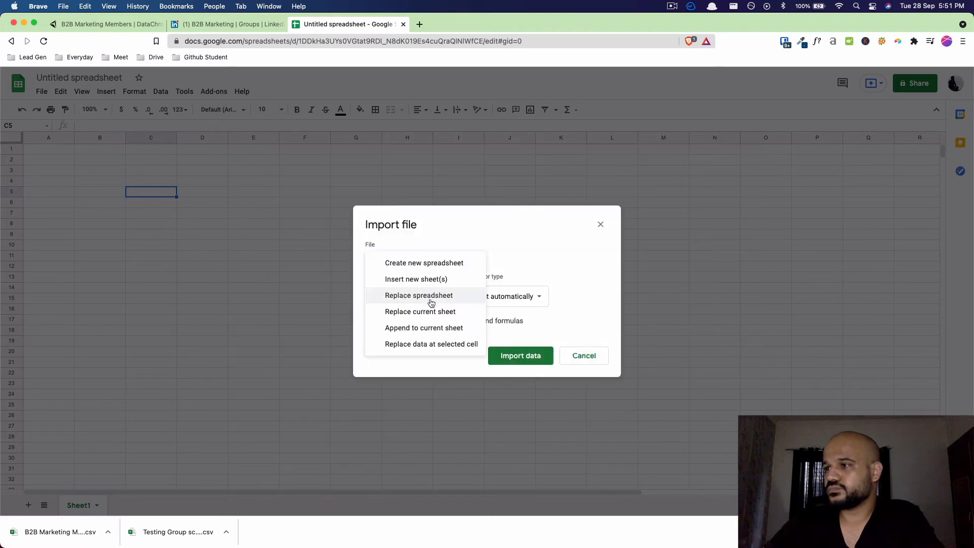
pyautogui.click(437, 329)
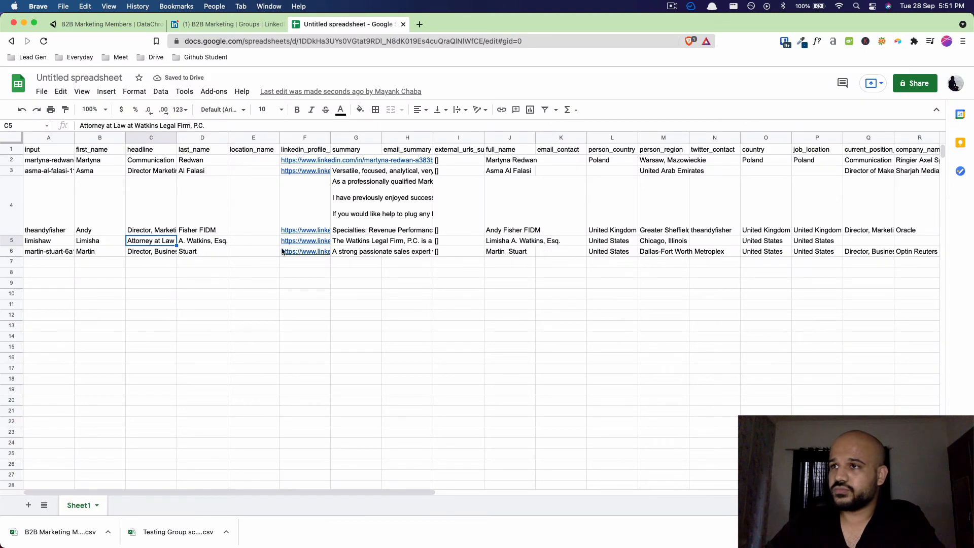
# - Review the input, first_name, headline and location_name columns of the imported member data
pyautogui.click(59, 161)
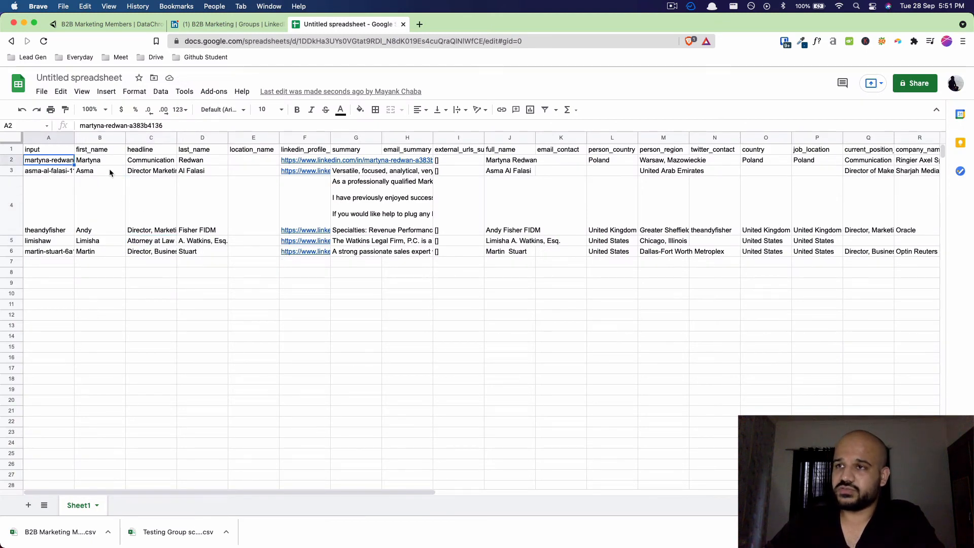
pyautogui.moveTo(111, 163); pyautogui.dragTo(104, 245)
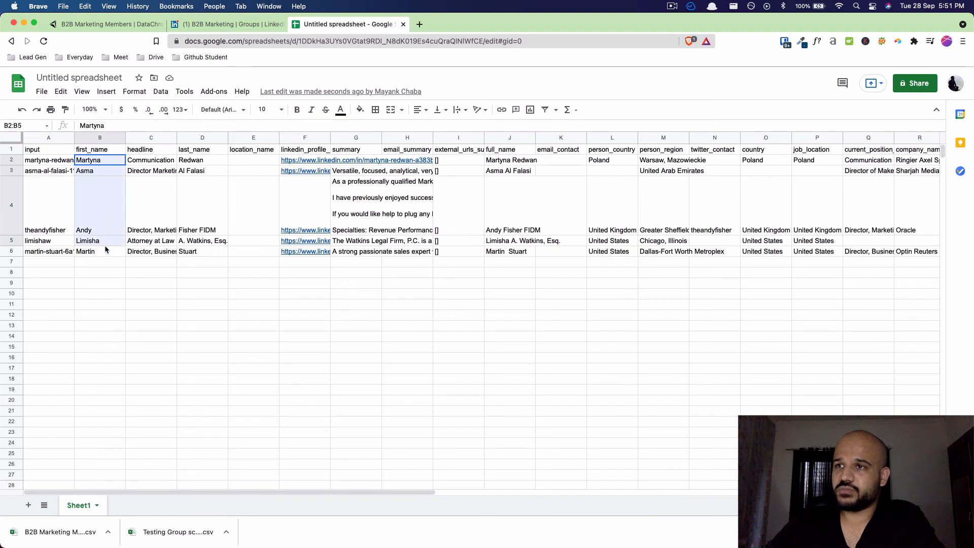
pyautogui.click(122, 164)
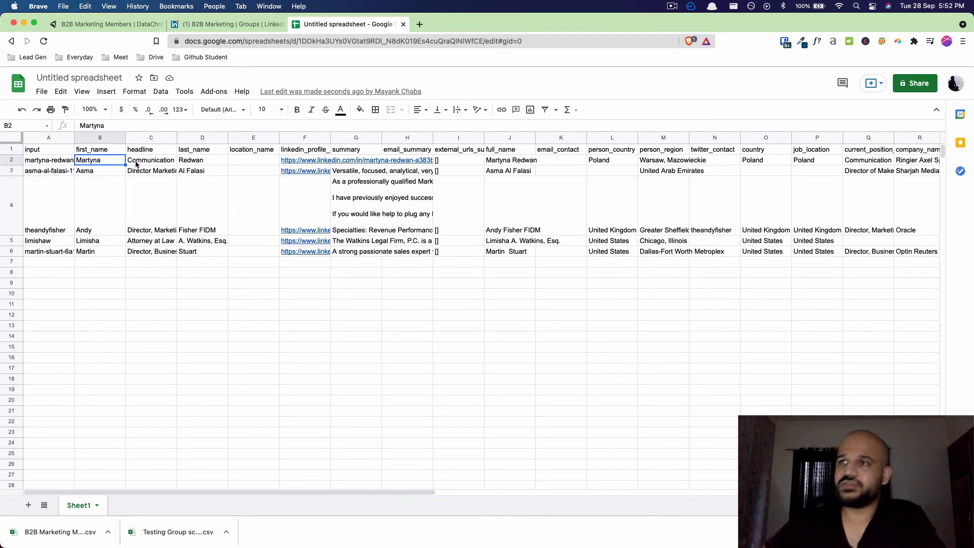
pyautogui.click(147, 162)
pyautogui.click(262, 153)
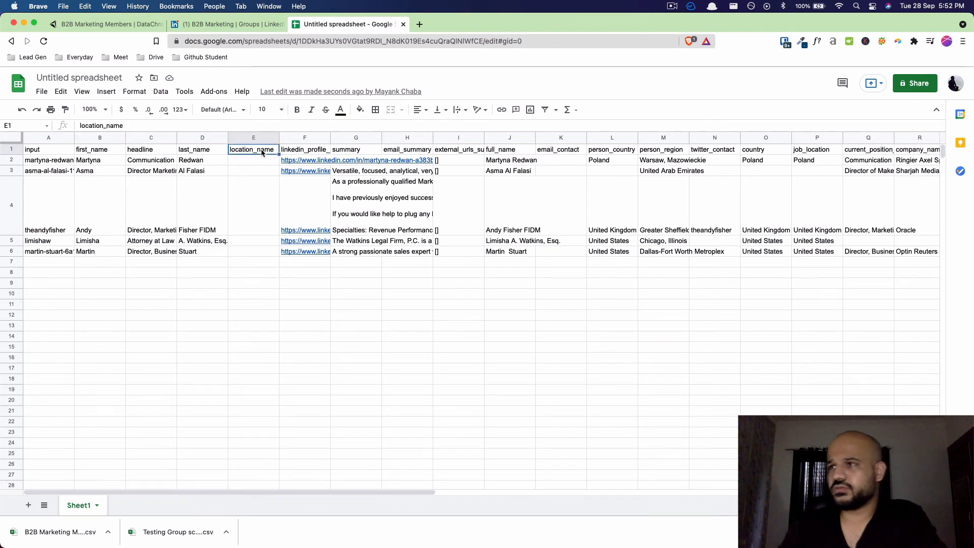
# - Check the profile link, summary and email_summary columns across the scraped members
pyautogui.press('Down')
pyautogui.press('Right')
pyautogui.press('Right')
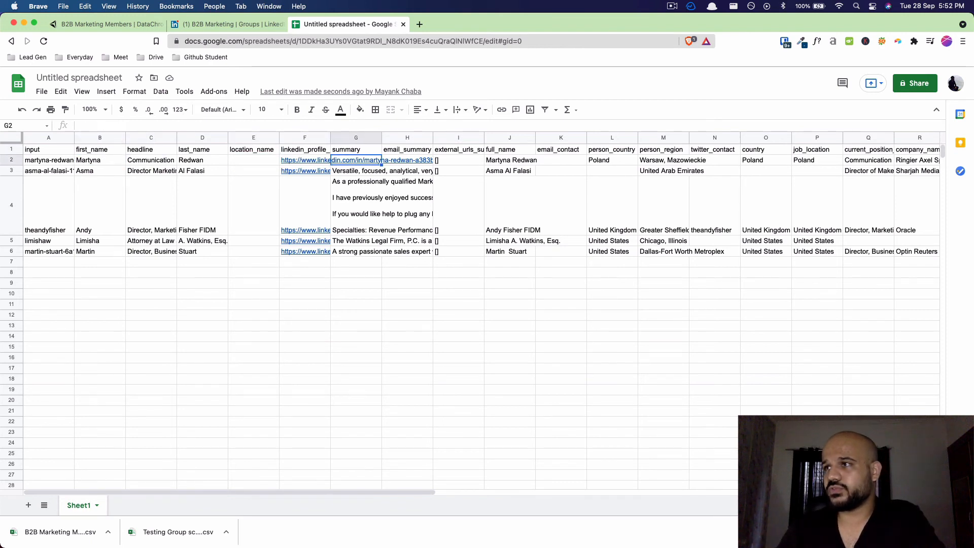
pyautogui.press('Right')
pyautogui.press('Down')
pyautogui.press('Left')
pyautogui.press('Down')
pyautogui.press('Right')
pyautogui.press('Up')
pyautogui.press('Up')
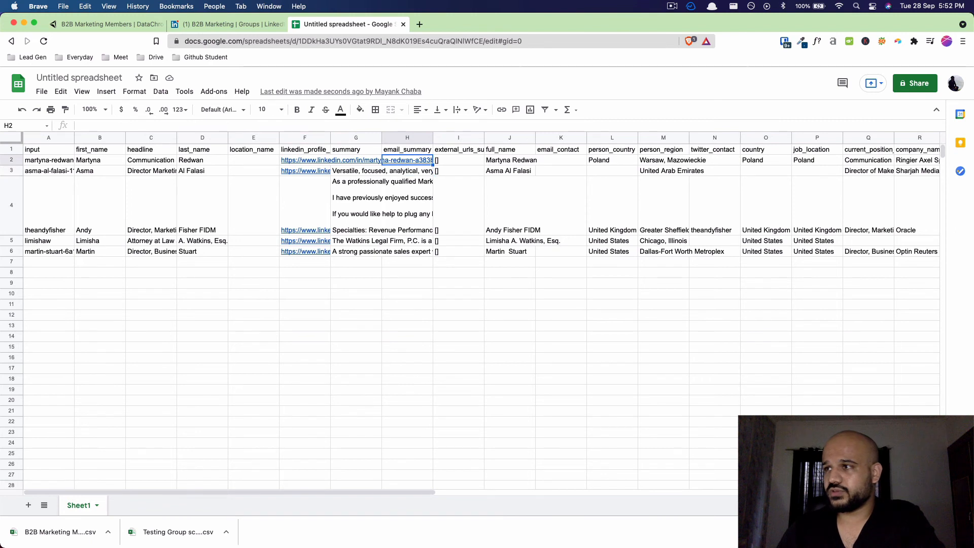
pyautogui.press('Down')
pyautogui.press('Down')
pyautogui.press('Down')
pyautogui.press('Up')
pyautogui.press('Up')
pyautogui.press('Up')
pyautogui.press('Up')
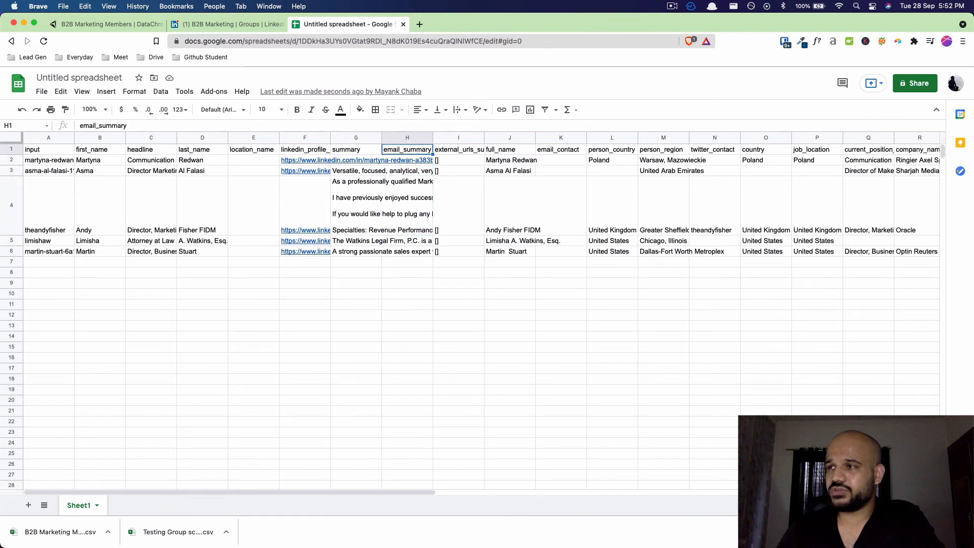
pyautogui.press('Down')
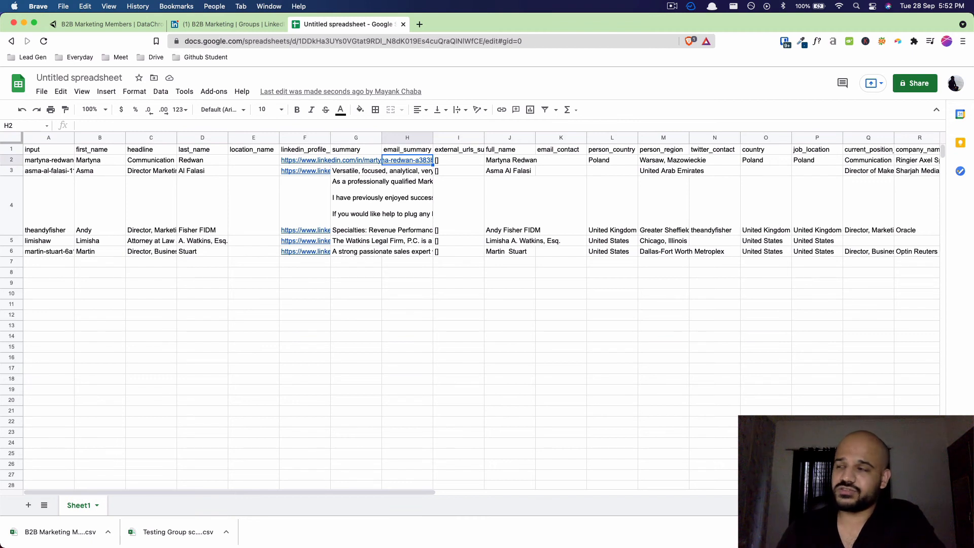
pyautogui.press('Down')
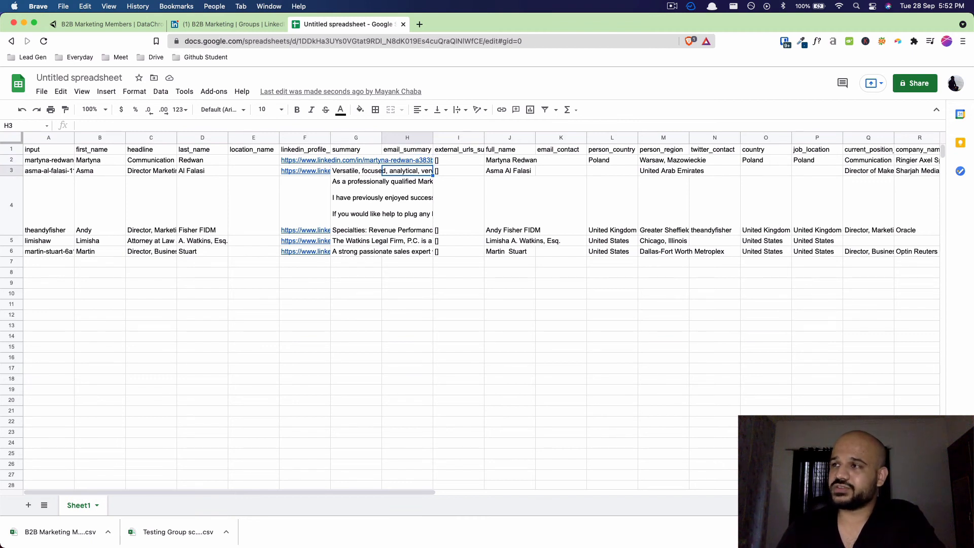
# - Check the external_urls_summary column for the scraped members
pyautogui.press('Right')
pyautogui.press('Up')
pyautogui.press('Right')
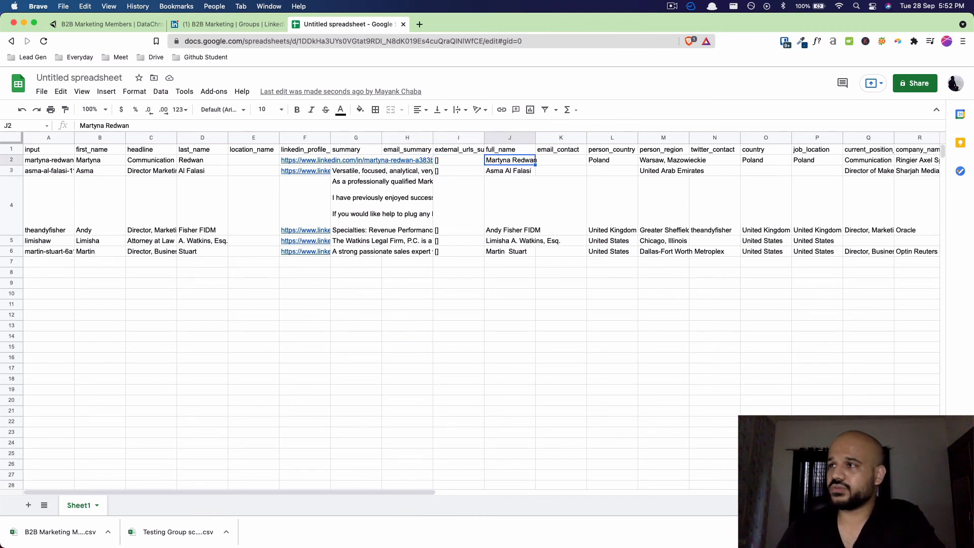
pyautogui.press('Up')
pyautogui.press('Left')
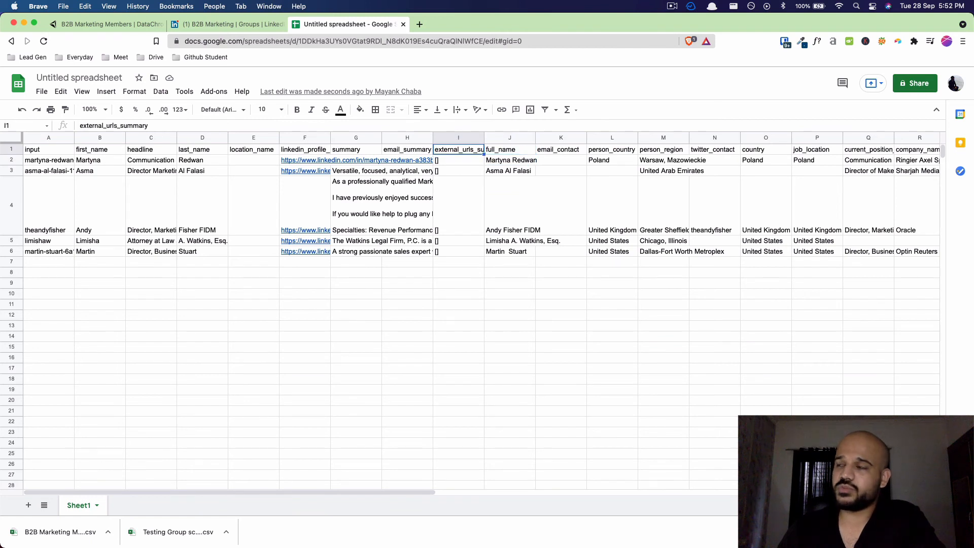
pyautogui.press('Down')
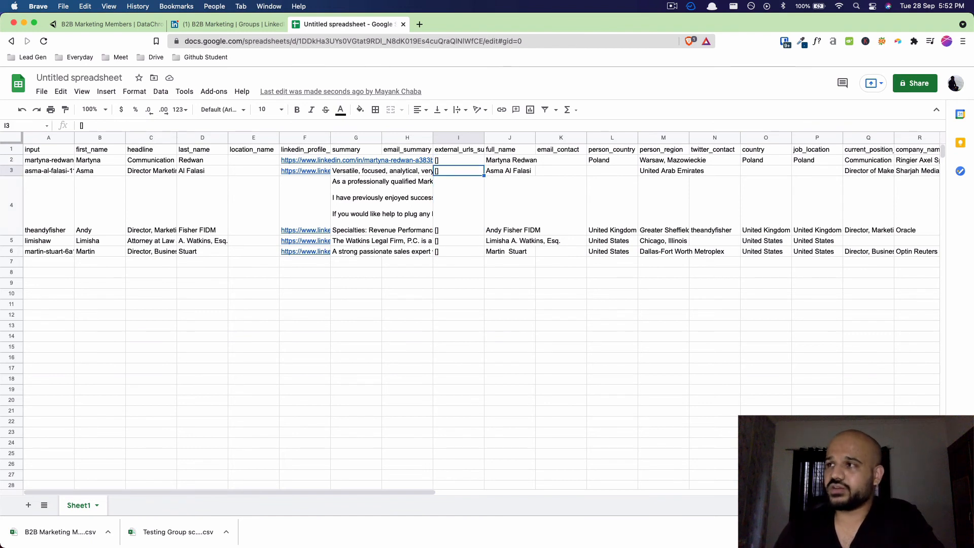
pyautogui.press('Down')
# - Review the members' contact and location columns from full_name through person_country and person_region to country
pyautogui.press('Right')
pyautogui.press('Up')
pyautogui.press('Right')
pyautogui.press('Right')
pyautogui.press('Down')
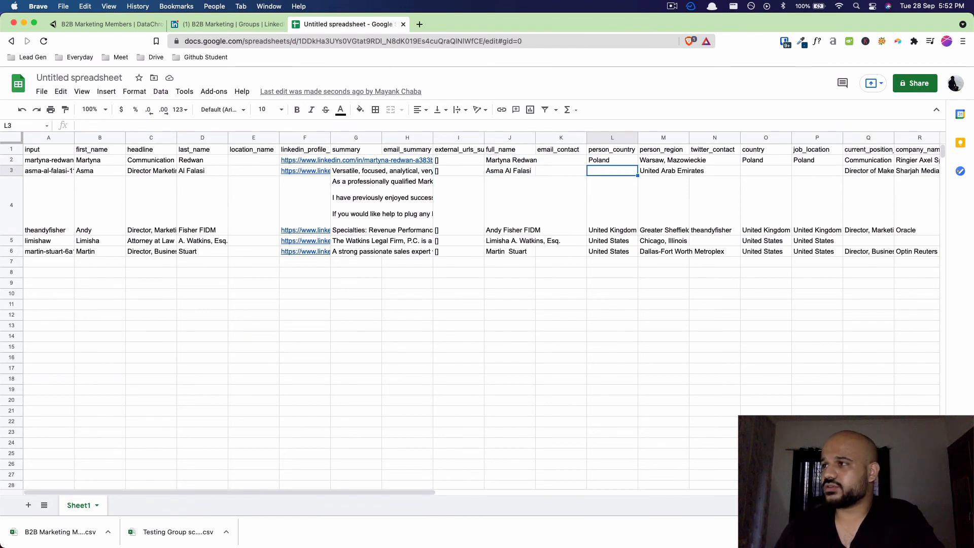
pyautogui.press('Right')
pyautogui.press('Right')
pyautogui.press('Right')
pyautogui.press('Up')
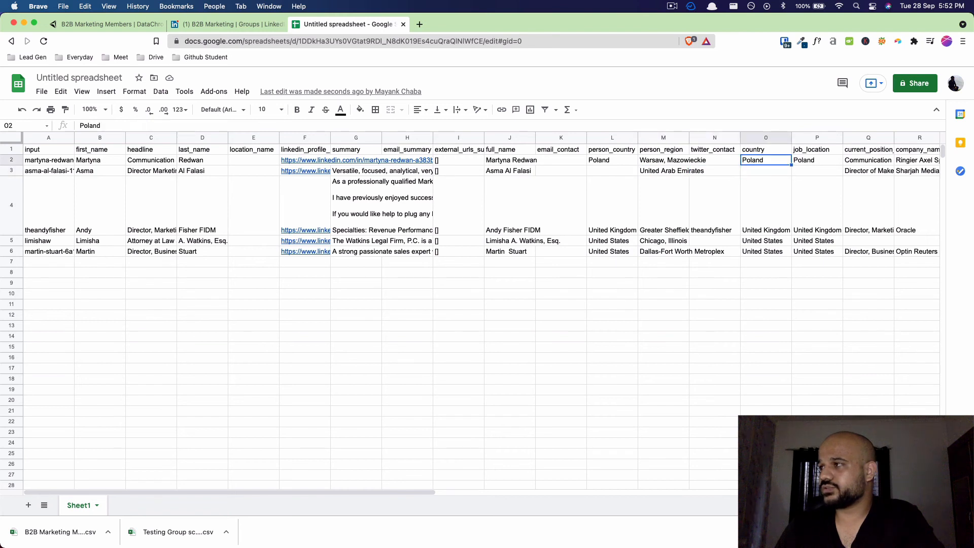
# - Review the job_location, current position and company name columns for the scraped members
pyautogui.press('Up')
pyautogui.press('Right')
pyautogui.press('Down')
pyautogui.press('Right')
pyautogui.press('Right')
pyautogui.press('Right')
pyautogui.press('Right')
pyautogui.press('Left')
pyautogui.press('Left')
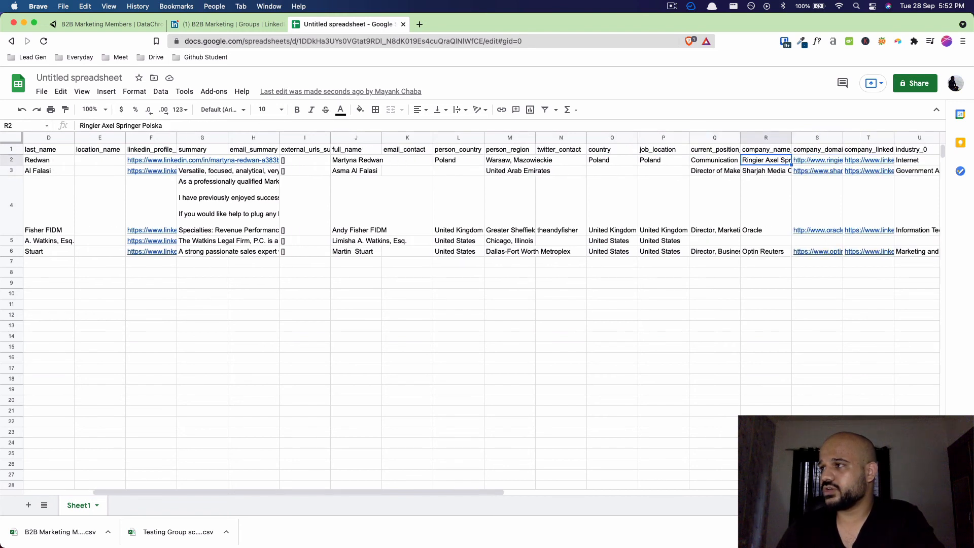
pyautogui.press('Left')
pyautogui.press('Down')
pyautogui.press('Right')
pyautogui.press('Up')
pyautogui.press('Down')
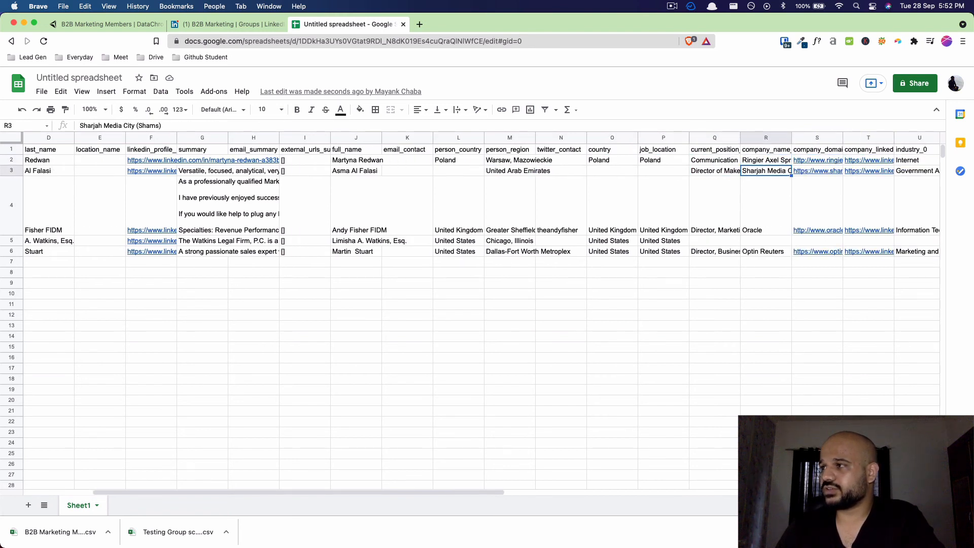
pyautogui.press('Up')
pyautogui.press('Return')
pyautogui.press('Return')
pyautogui.press('Up')
# - Inspect the company domain and company LinkedIn link columns for the members' employers
pyautogui.press('Right')
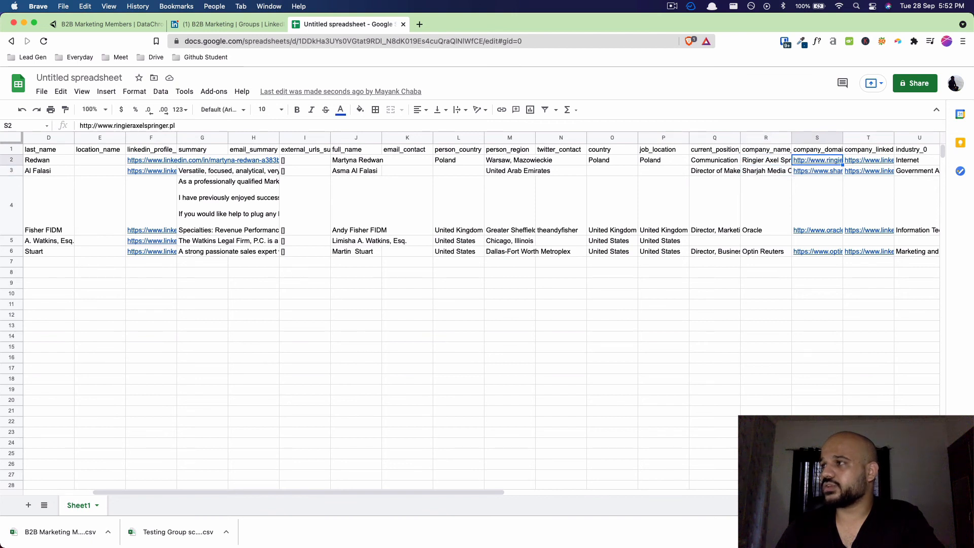
pyautogui.press('Right')
pyautogui.press('Right')
pyautogui.press('Left')
pyautogui.press('Left')
pyautogui.press('Right')
pyautogui.press('Down')
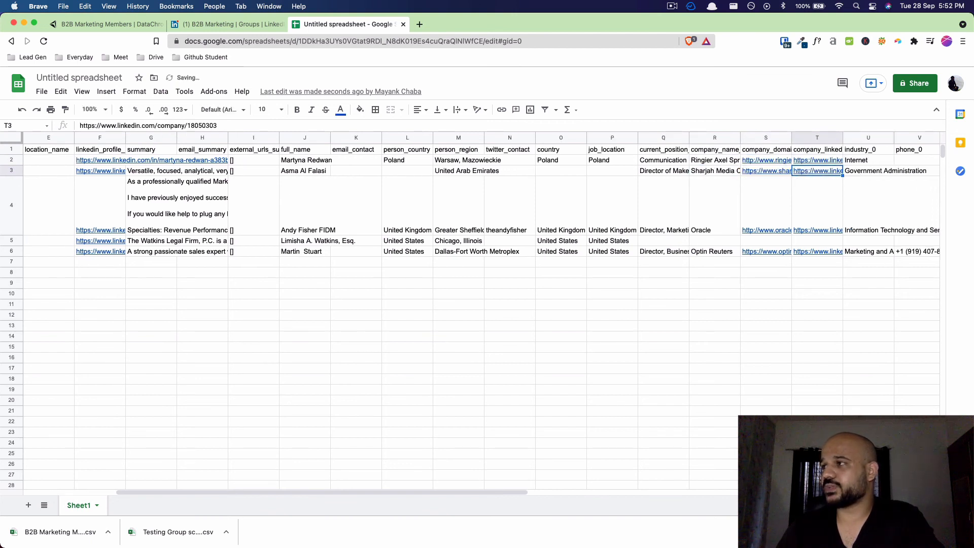
pyautogui.press('Down')
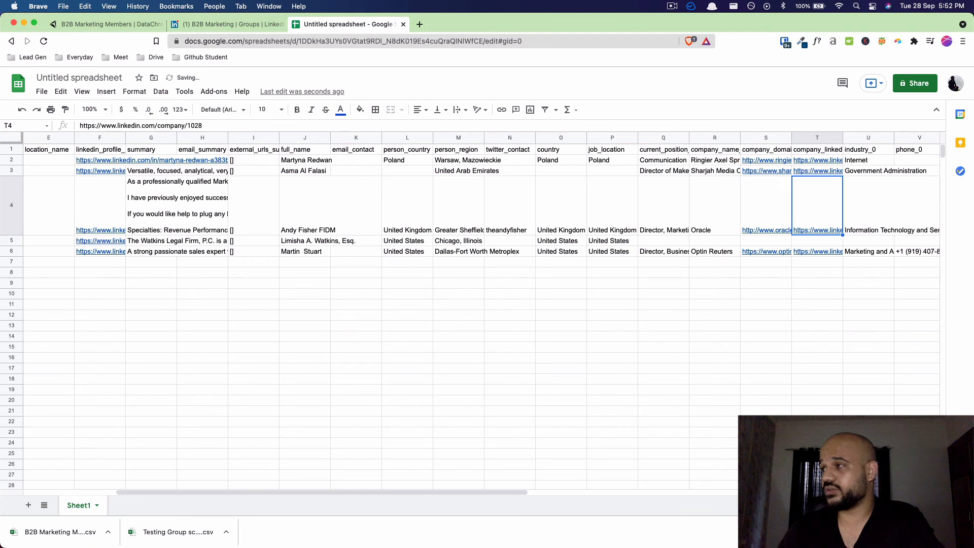
pyautogui.press('Up')
pyautogui.press('Up')
# - Examine the phone_0 column down through the last member's row
pyautogui.press('Right')
pyautogui.press('Right')
pyautogui.press('Right')
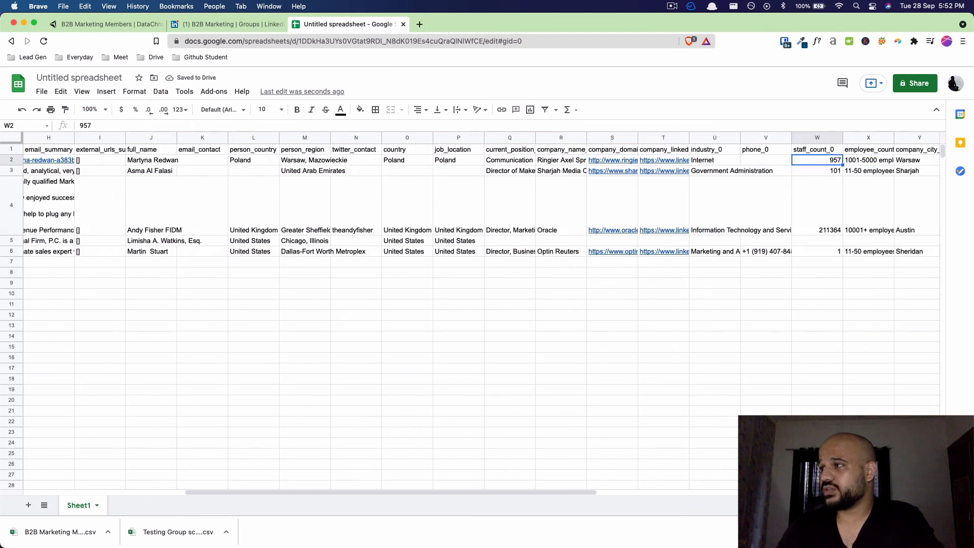
pyautogui.press('Down')
pyautogui.press('Left')
pyautogui.press('Down')
pyautogui.press('Down')
pyautogui.press('Down')
pyautogui.press('Down')
pyautogui.press('Up')
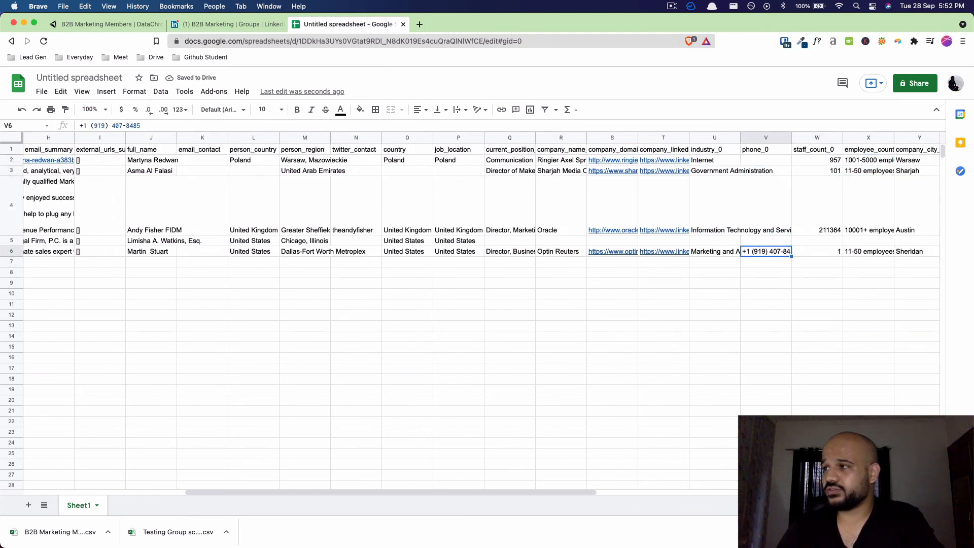
pyautogui.press('Return')
pyautogui.press('Return')
pyautogui.press('Down')
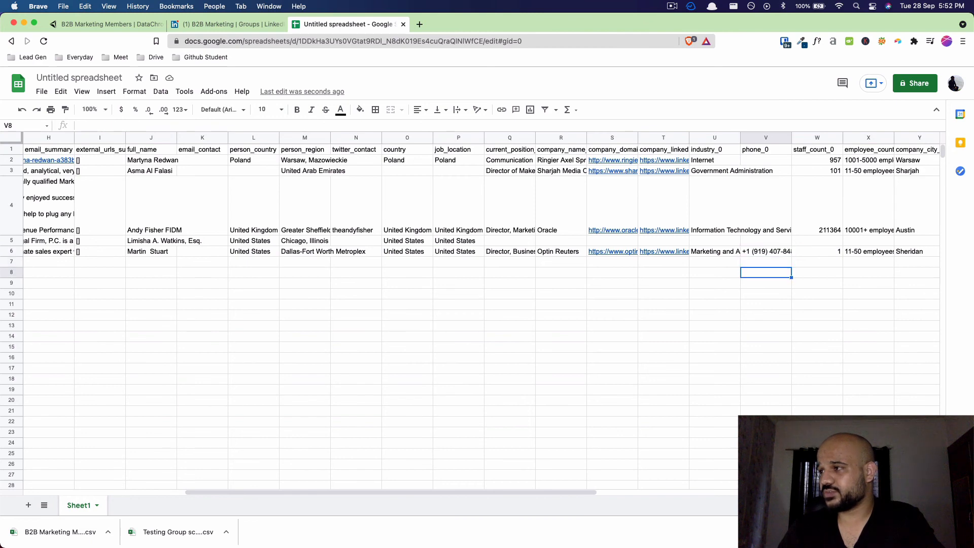
# - Examine the staff_count_0 column for the members' companies
pyautogui.press('Up')
pyautogui.press('Up')
pyautogui.press('Right')
pyautogui.press('Up')
pyautogui.press('Up')
pyautogui.press('Up')
pyautogui.press('Up')
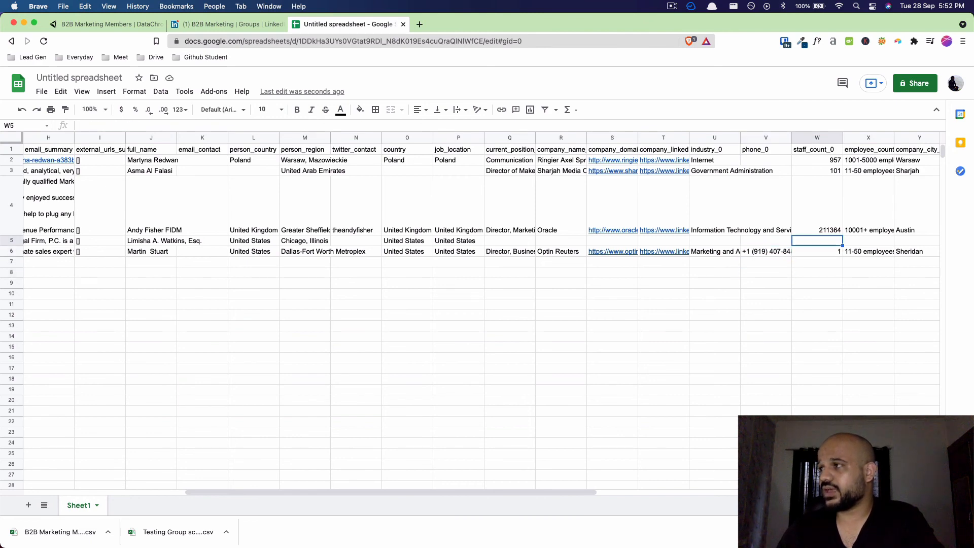
# - Compare the staff_count_0 and employee count columns for the first member's company
pyautogui.press('Right')
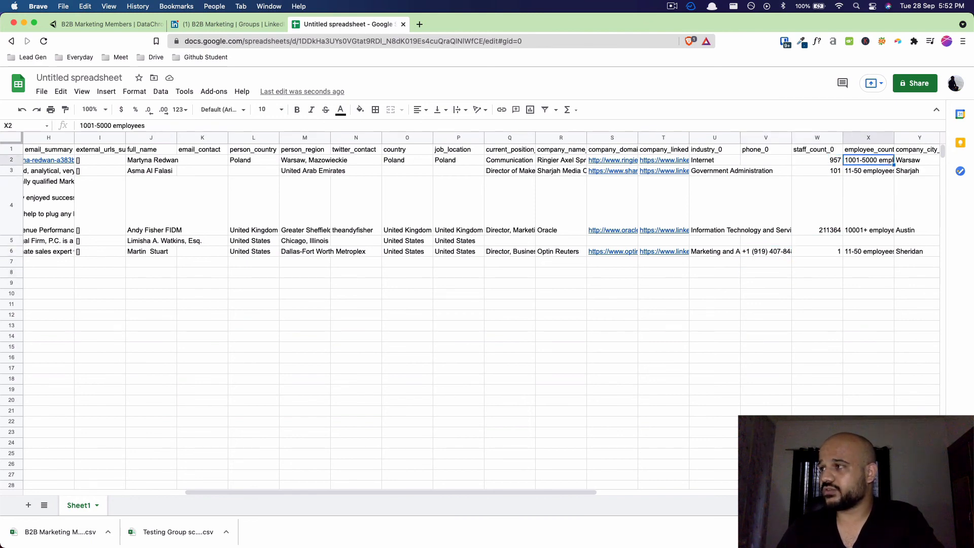
pyautogui.press('Left')
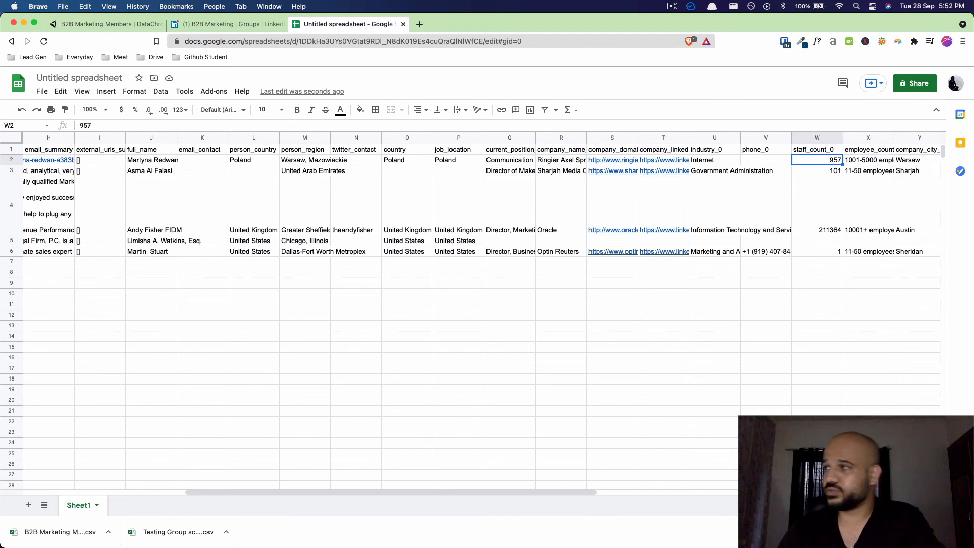
pyautogui.press('Right')
pyautogui.press('Right')
pyautogui.press('Right')
pyautogui.press('Left')
pyautogui.press('Left')
pyautogui.press('Left')
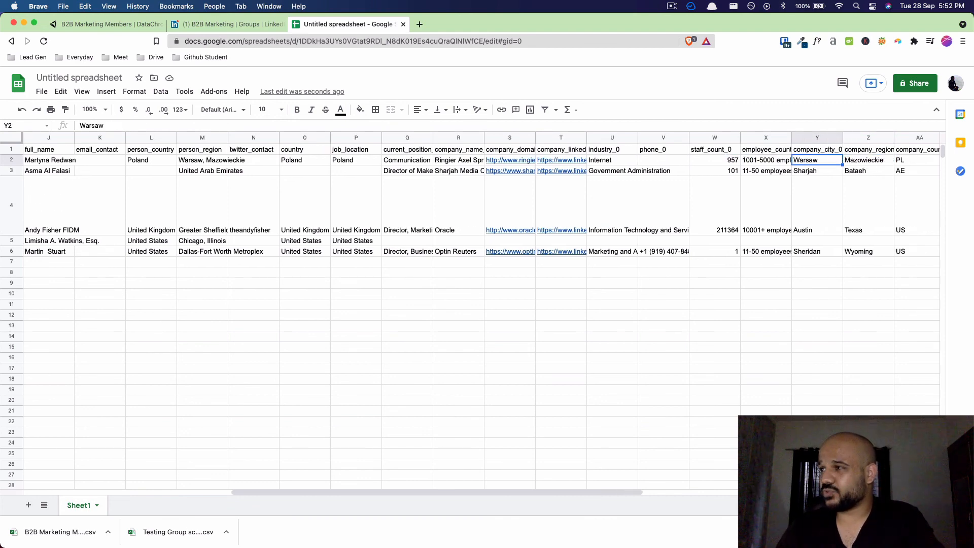
# - Examine the company_city_0 column down through the scraped members' rows
pyautogui.press('Right')
pyautogui.press('Down')
pyautogui.press('Down')
pyautogui.press('Down')
pyautogui.press('Right')
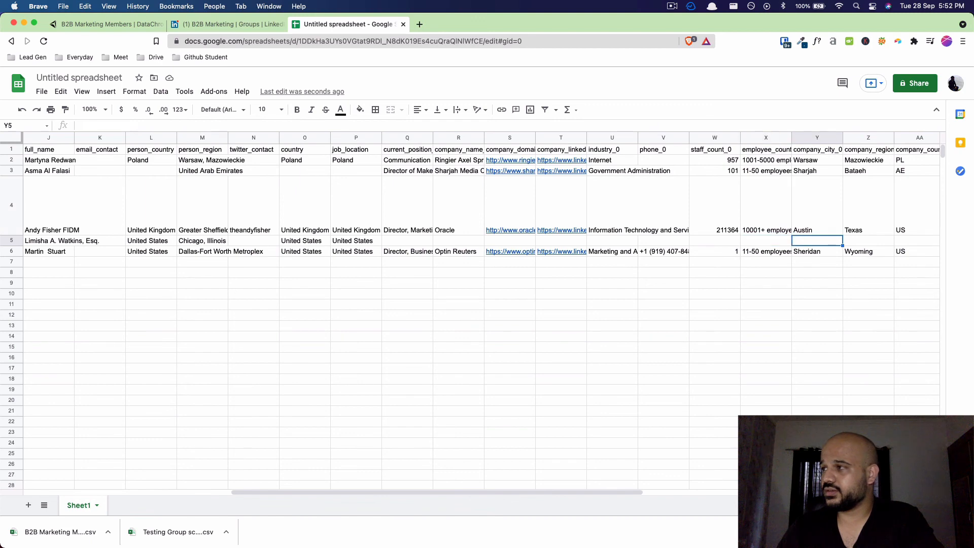
pyautogui.press('Up')
pyautogui.press('Up')
pyautogui.press('Up')
# - Check the company region and company country columns for the first member's employer
pyautogui.press('Right')
pyautogui.press('Right')
pyautogui.press('Right')
pyautogui.press('Left')
pyautogui.press('Left')
pyautogui.press('Left')
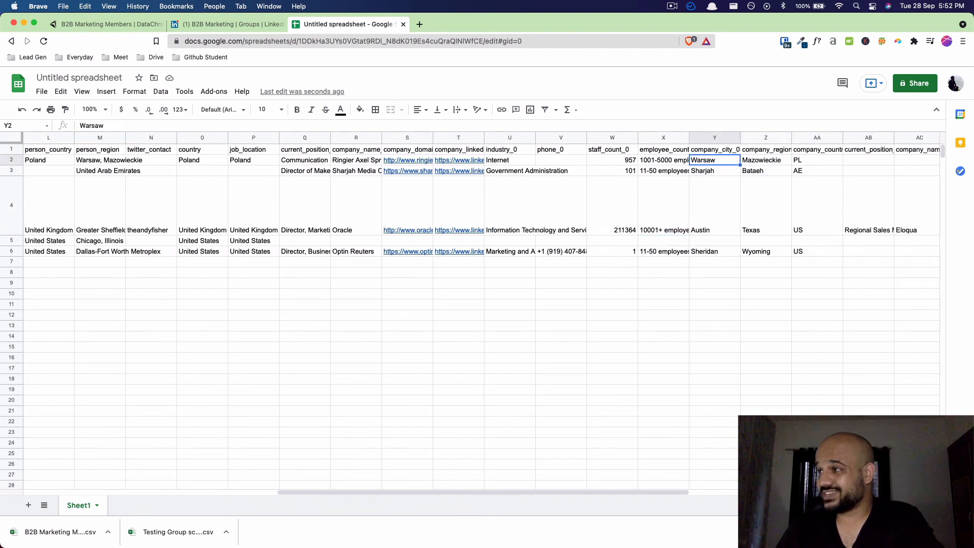
# - Inspect the second set of position columns, covering current position, company name and company domain
pyautogui.press('Right')
pyautogui.press('Right')
pyautogui.press('Right')
pyautogui.press('Right')
pyautogui.press('Right')
pyautogui.press('Right')
pyautogui.press('Right')
pyautogui.press('Left')
pyautogui.press('Left')
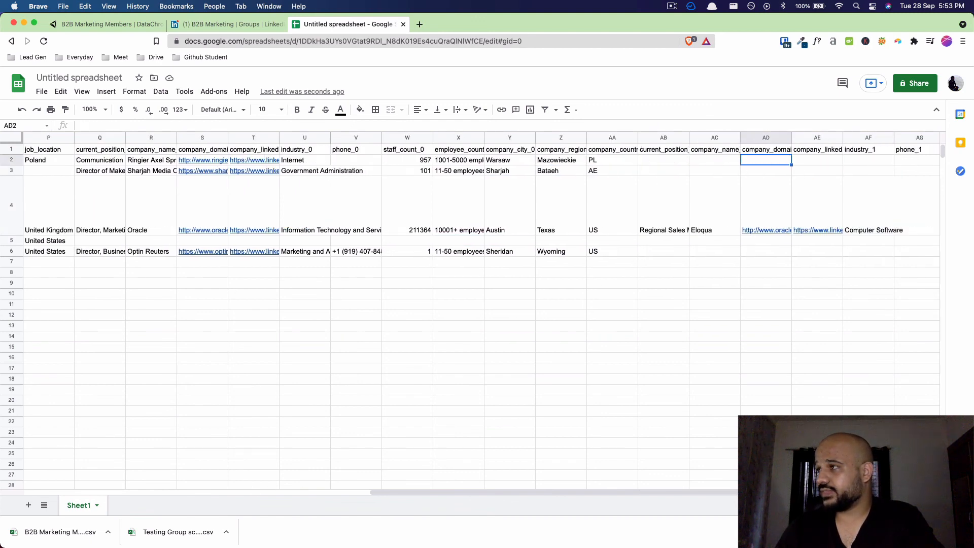
# - Review the second employer's columns from company LinkedIn link and industry_1 through to the final emails_summary column
pyautogui.press('Right')
pyautogui.press('Right')
pyautogui.press('Right')
pyautogui.press('Right')
pyautogui.press('Right')
pyautogui.press('Right')
pyautogui.press('Right')
pyautogui.press('Right')
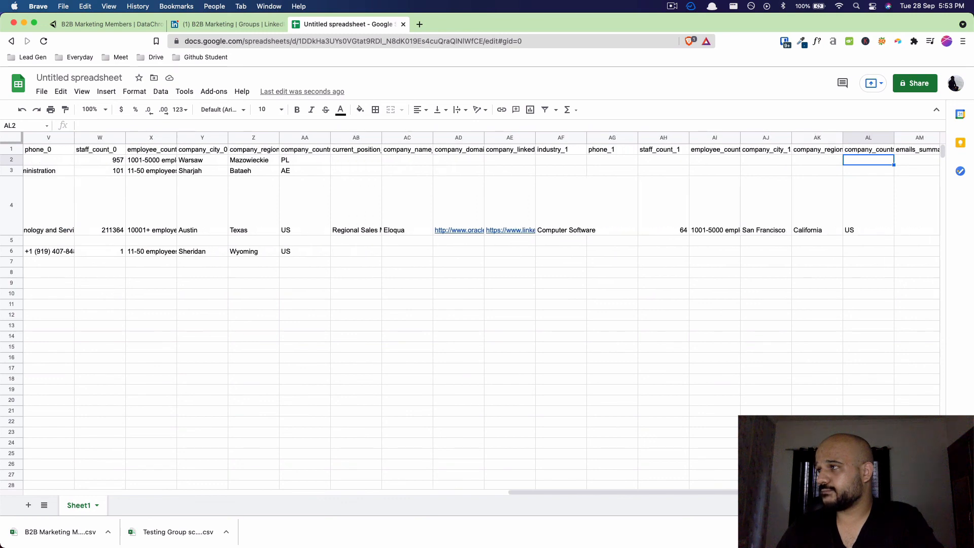
pyautogui.press('Right')
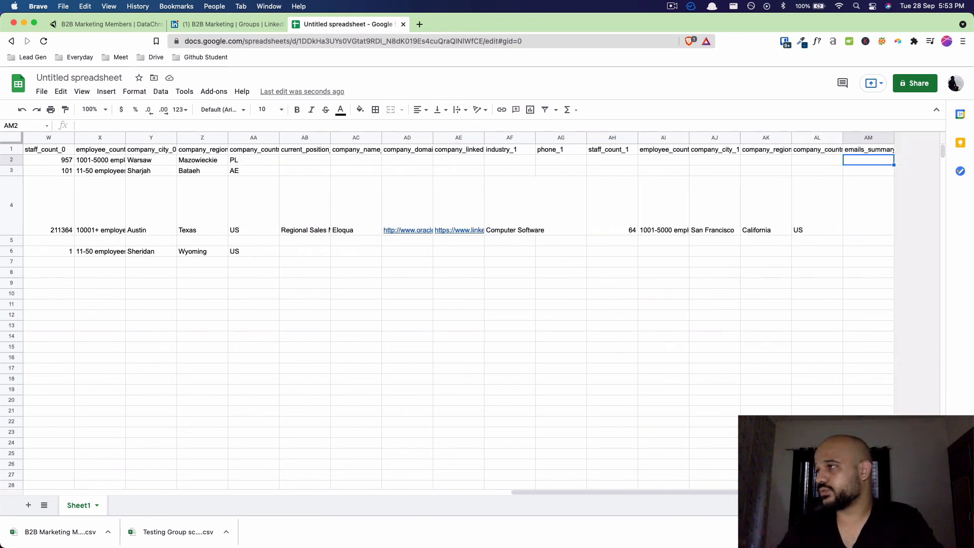
# - Look back over the second employer's location, employee count, staff_count_1, phone_1 and industry_1 columns
pyautogui.press('Left')
pyautogui.press('Left')
pyautogui.press('Left')
pyautogui.press('Left')
pyautogui.press('Left')
pyautogui.press('Left')
pyautogui.press('Left')
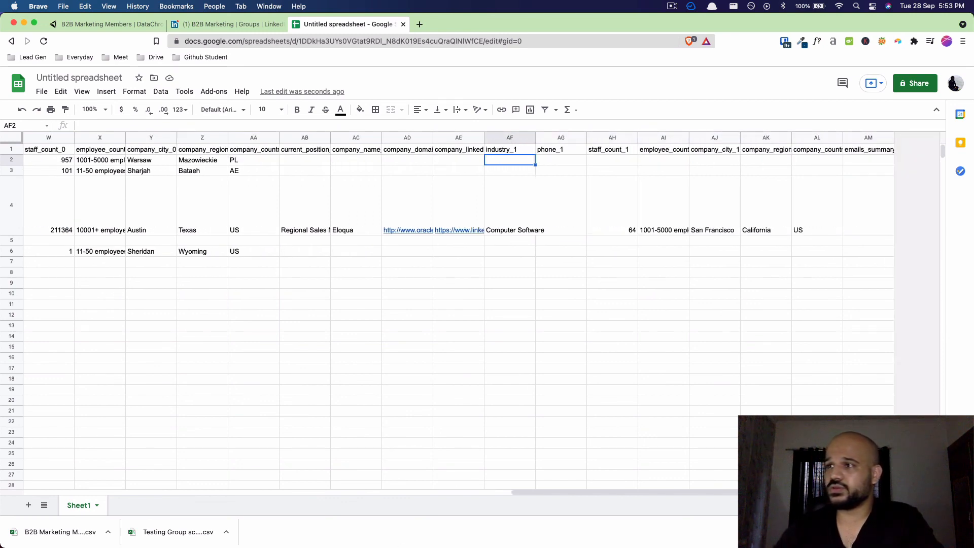
# - Return to the sheet's first columns and inspect the members' headline and last_name entries
pyautogui.hscroll(-10, 531, 263)
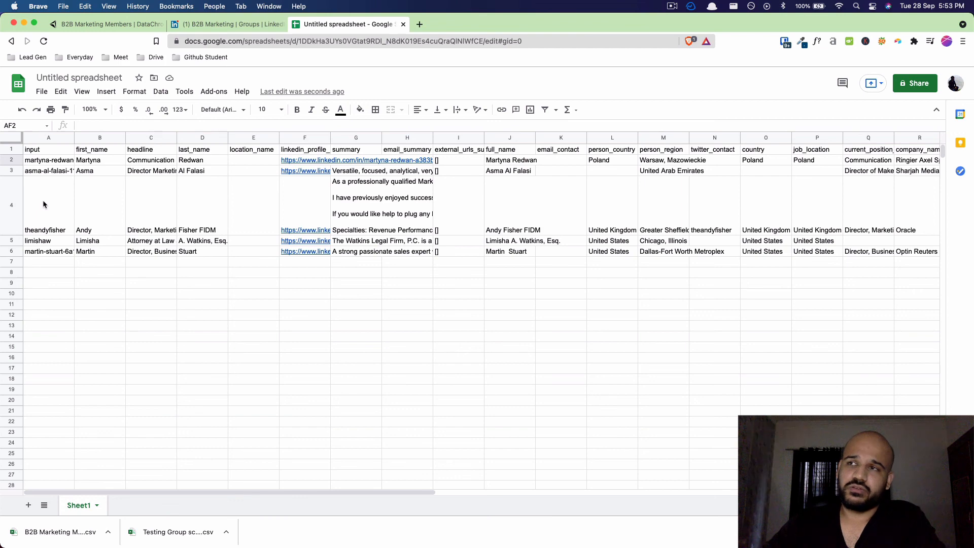
pyautogui.click(77, 182)
pyautogui.click(144, 169)
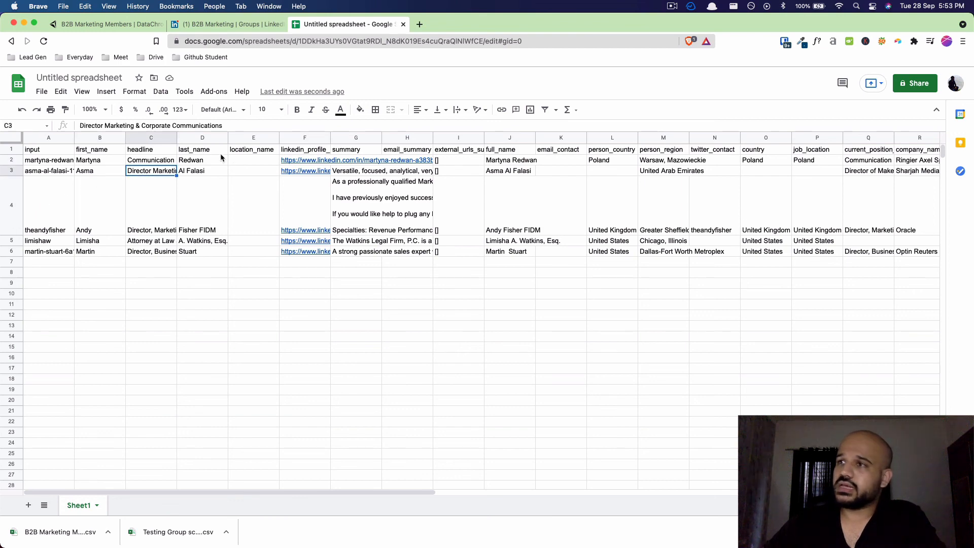
pyautogui.click(220, 153)
pyautogui.click(213, 172)
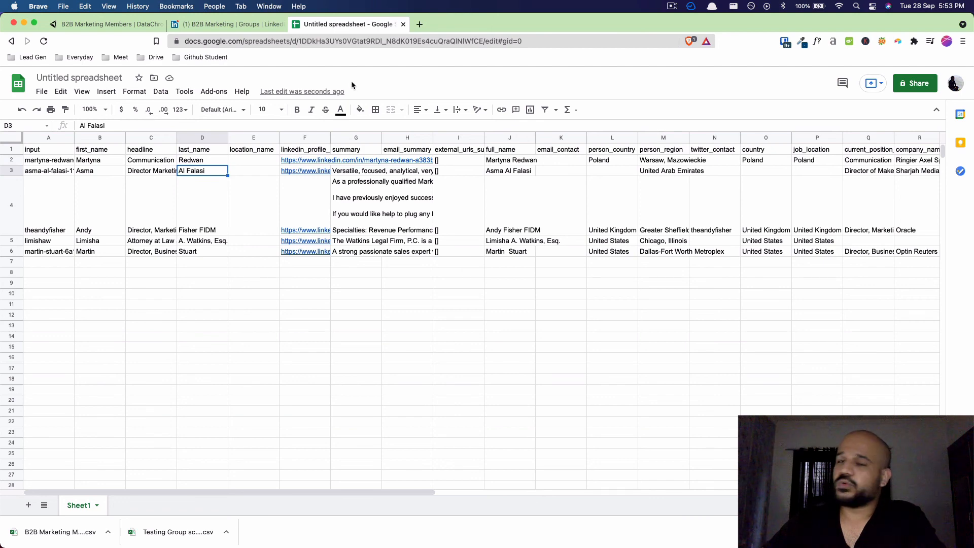
pyautogui.click(157, 194)
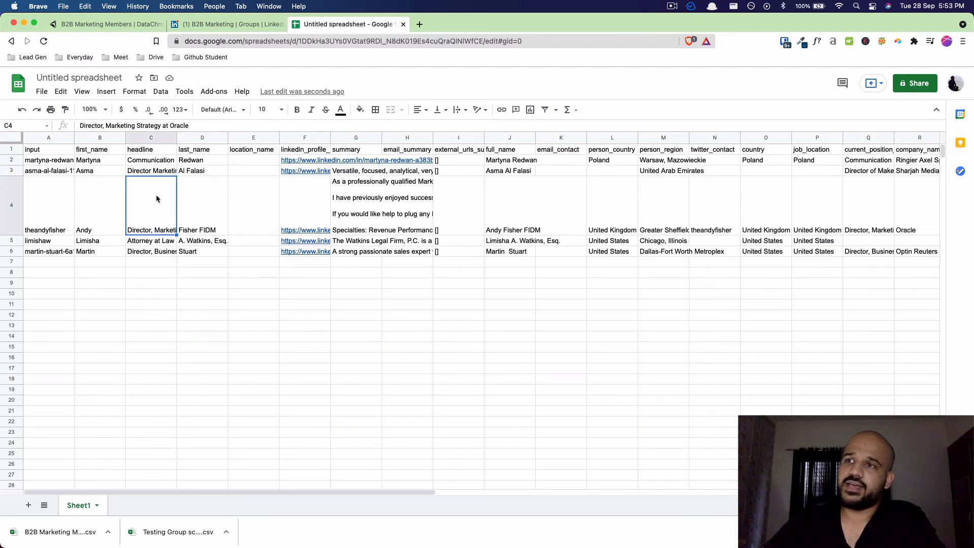